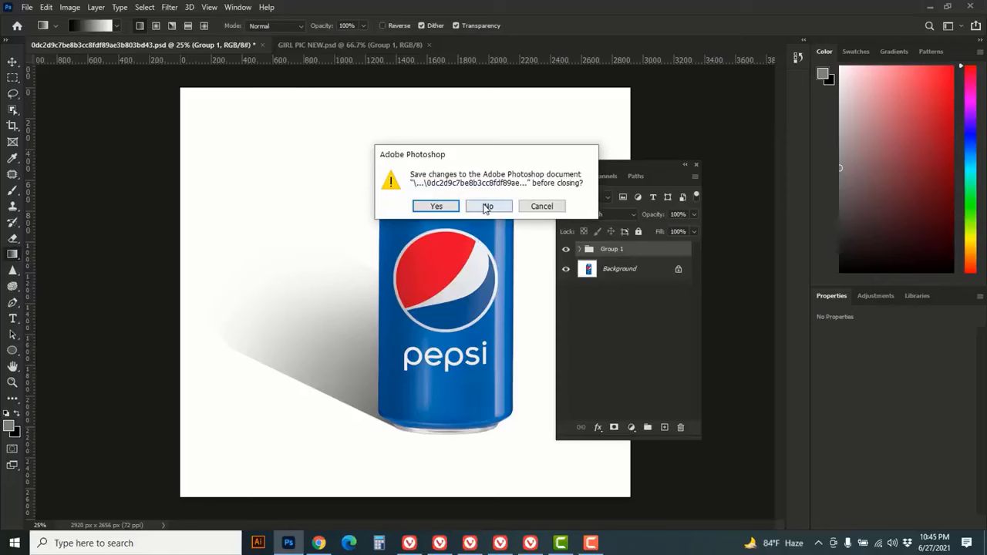
Close the shadowed Pepsi can document without saving its changes and close the GIRL PIC NEW.psd document
left_click(486, 206)
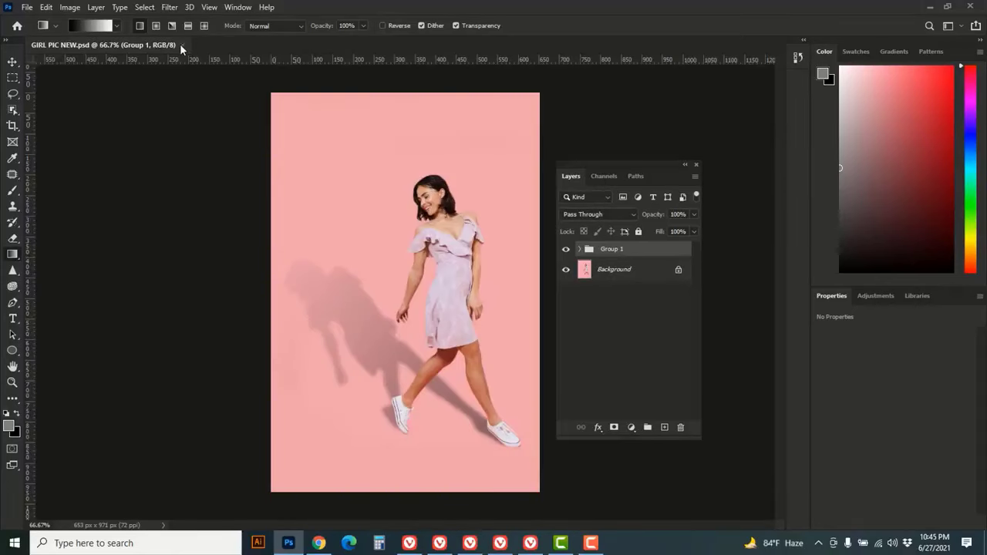
left_click(183, 45)
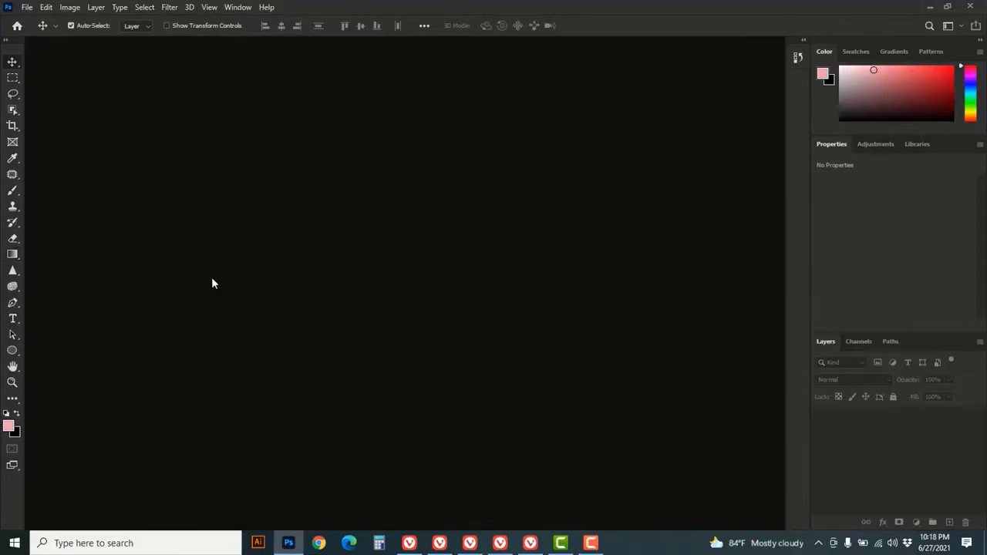
Open the Pepsi can image and GIRL PIC NEW from the How to Cast Realistic Shadows folder and display the can image
left_click(26, 7)
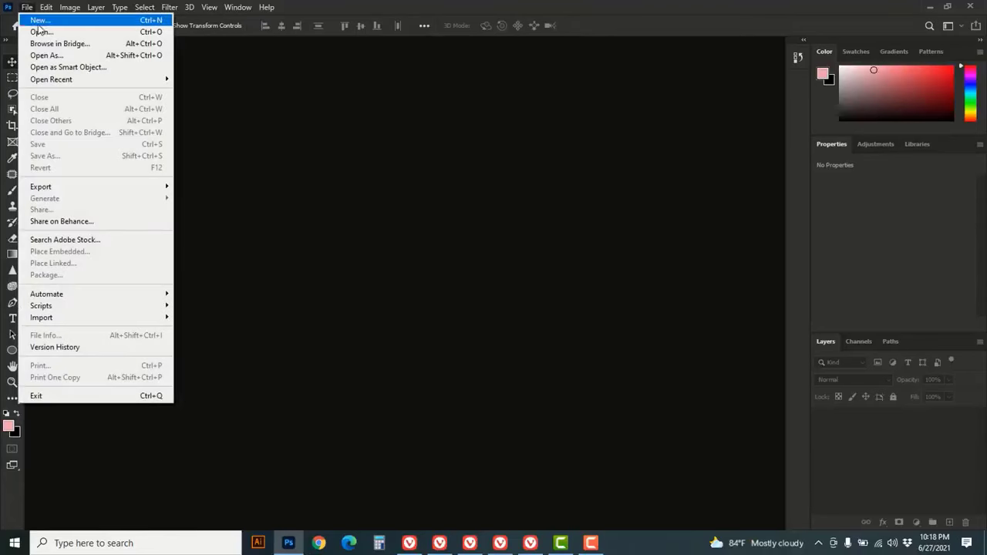
left_click(44, 33)
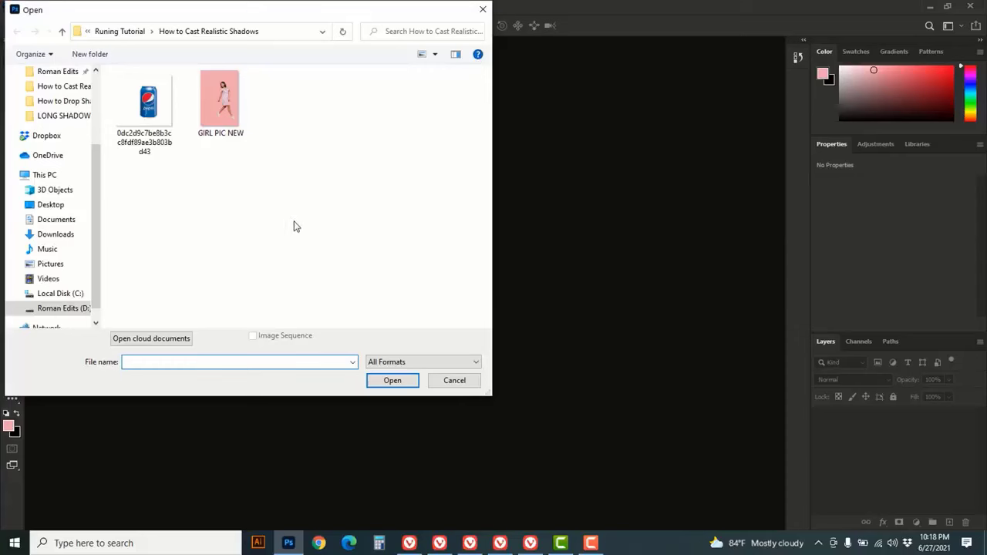
left_click_drag(302, 222, 187, 158)
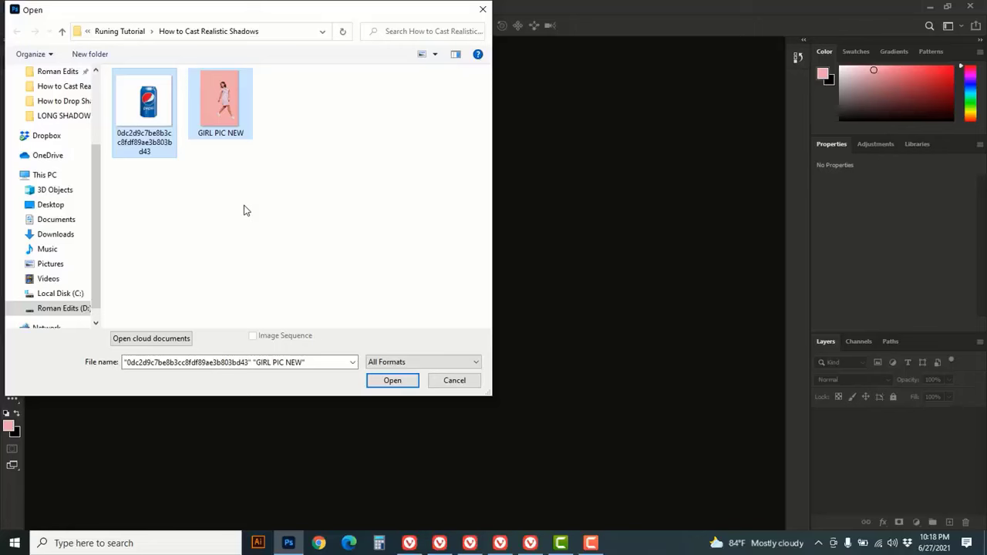
left_click(390, 380)
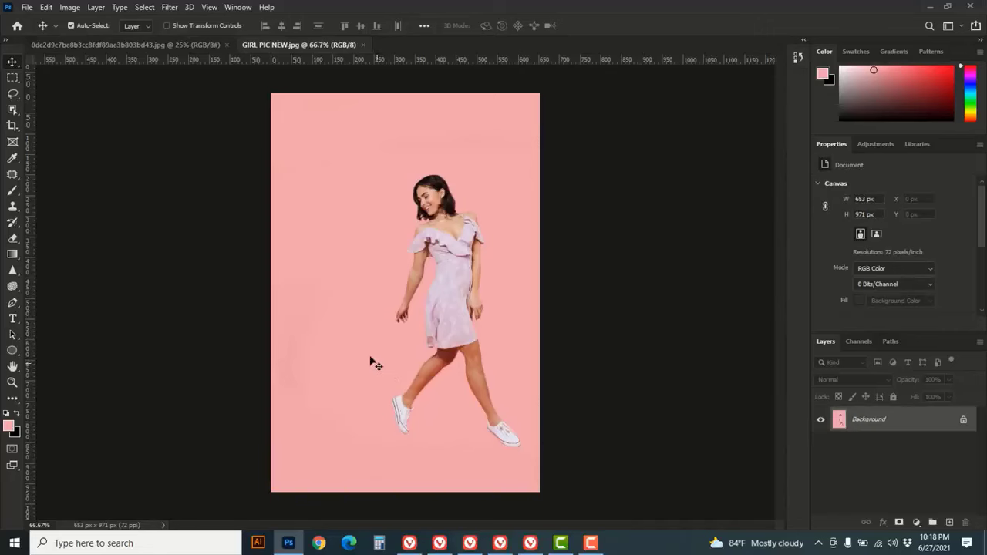
left_click(147, 46)
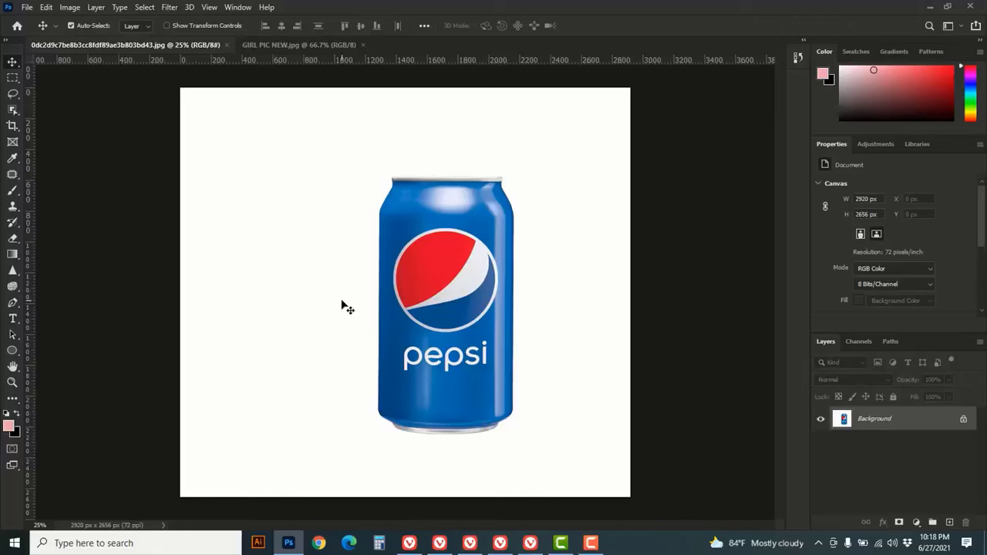
Start a Pen tool path at the can's lower-left edge and trace its straight left side up to the shoulder
left_click(14, 303)
left_click(66, 306)
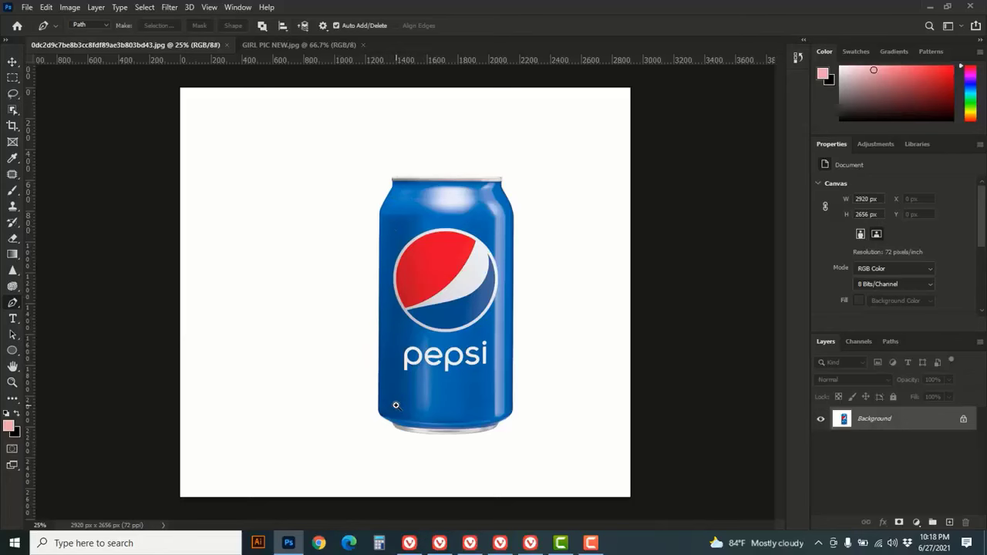
scroll(396, 405, "up", 3)
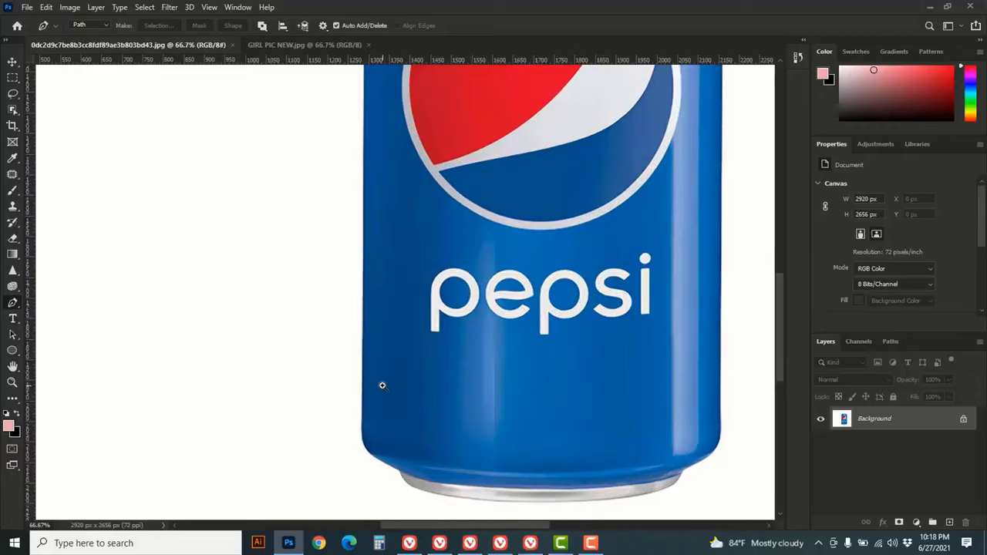
scroll(382, 385, "up", 1)
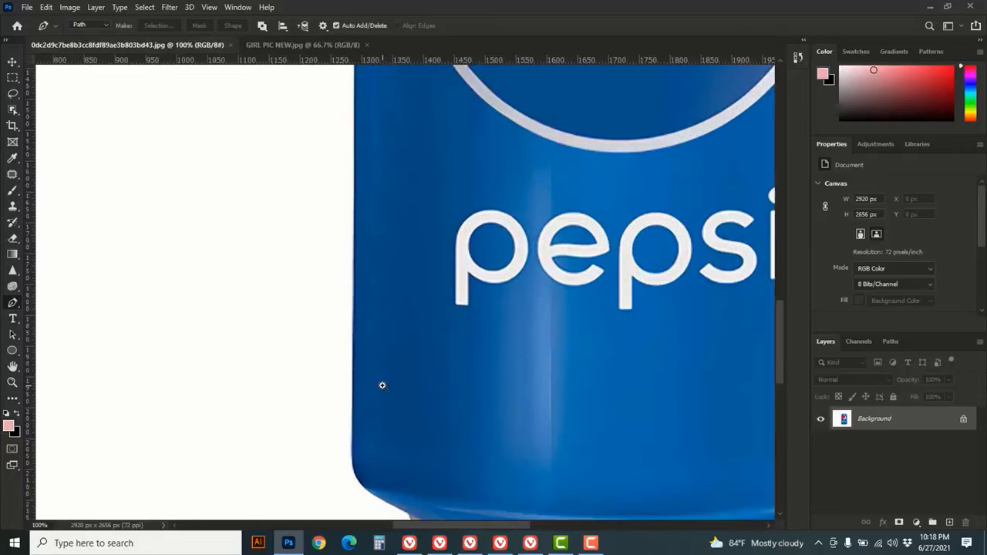
left_click(353, 455)
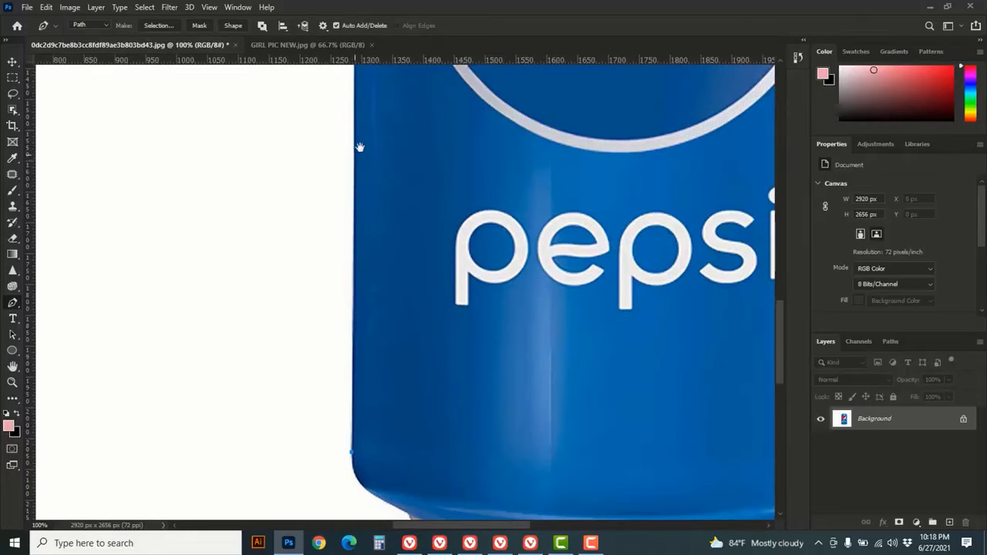
left_click_drag(363, 195, 342, 404)
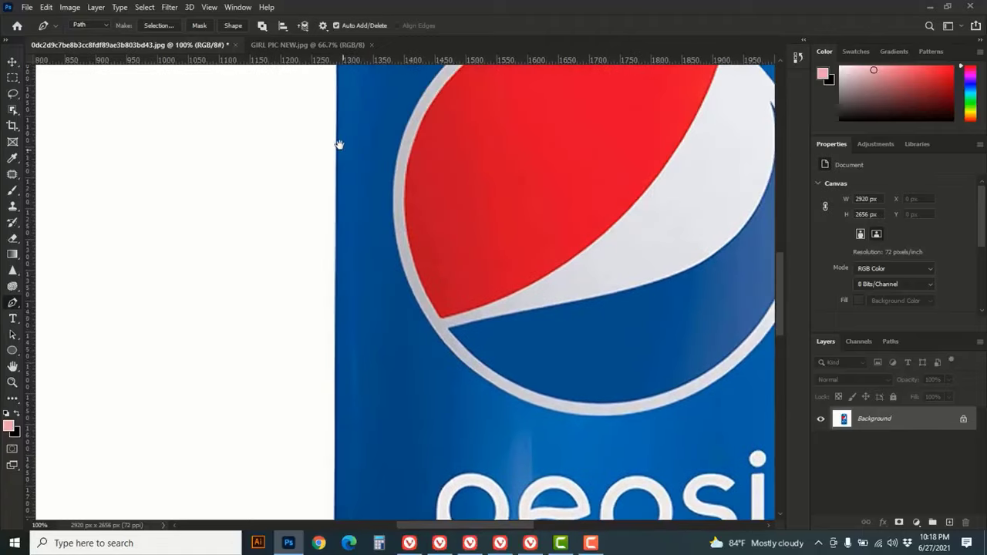
left_click_drag(337, 198, 320, 378)
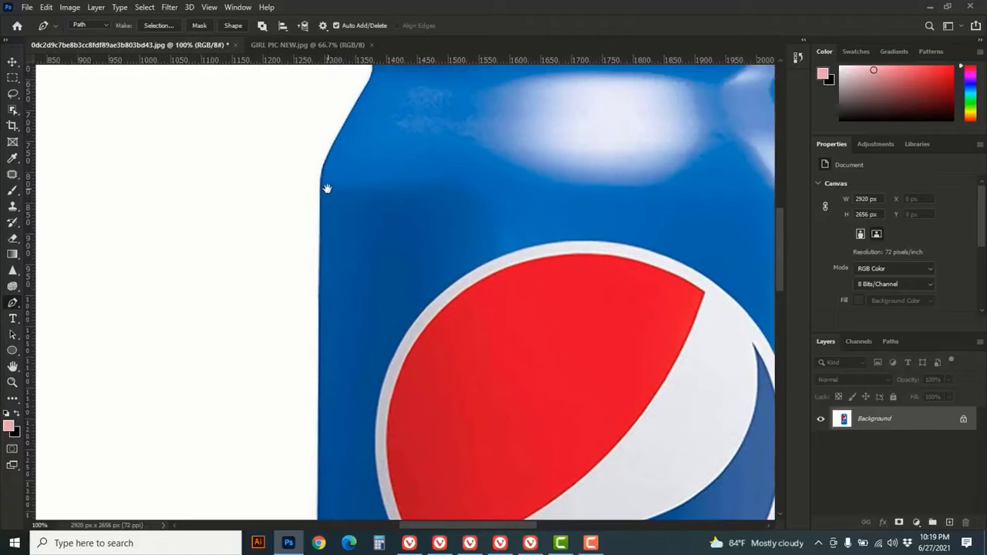
left_click_drag(328, 188, 322, 286)
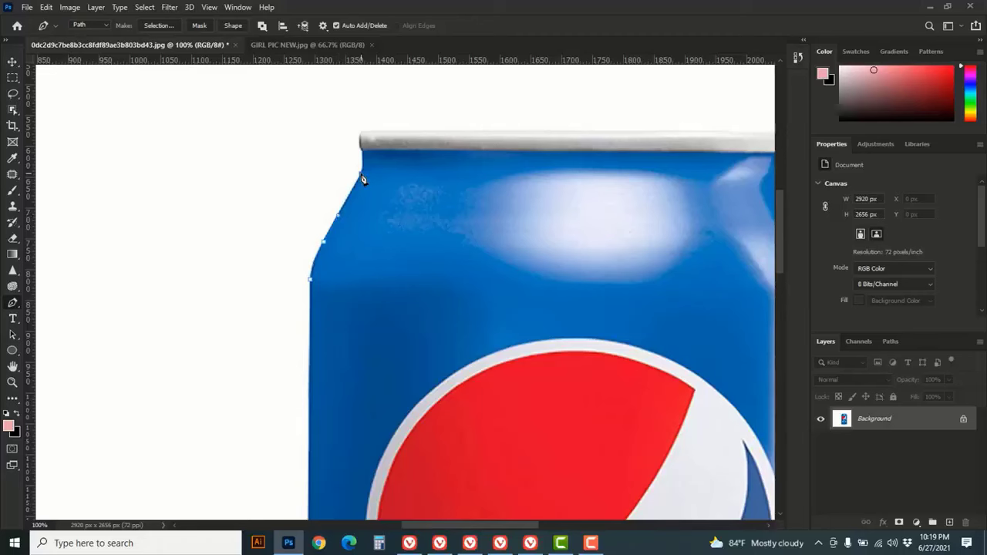
Continue the path up the can's left neck and around the upper-left corner of the metal rim
scroll(369, 163, "up", 2)
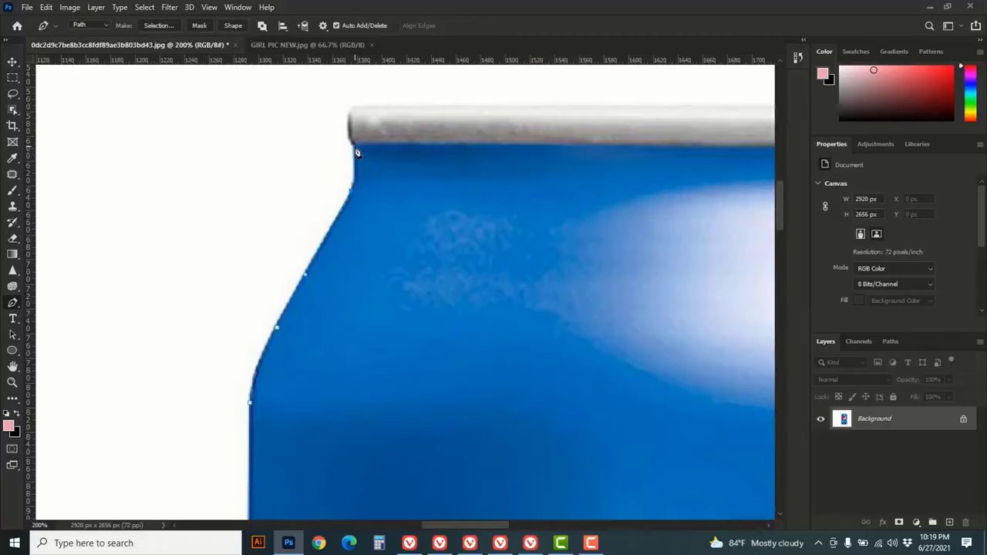
left_click(358, 163)
left_click(356, 146, "alt")
left_click_drag(356, 149, 268, 218)
left_click(262, 193)
left_click_drag(274, 176, 286, 175)
scroll(590, 188, "down", 2)
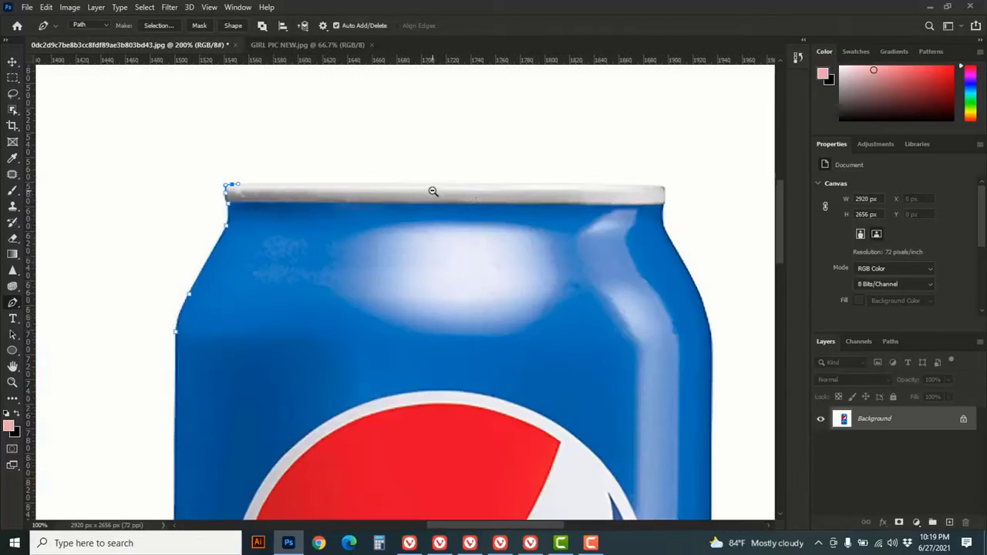
Extend the path across the can's top rim and around its upper-right corner
left_click(655, 192)
scroll(666, 193, "up", 2)
left_click_drag(664, 186, 662, 206)
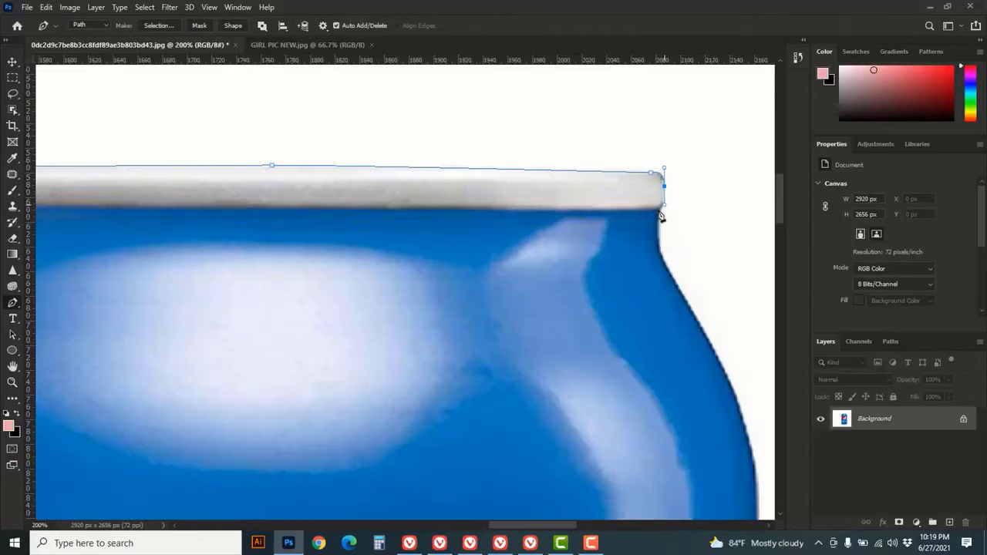
left_click(660, 211)
Trace the path along the can's right shoulder and down its right side to the curved lower-right corner
left_click_drag(670, 274, 685, 294)
left_click_drag(719, 414, 571, 230)
left_click_drag(609, 304, 612, 388)
left_click_drag(608, 459, 591, 200)
scroll(584, 297, "down", 1)
left_click_drag(557, 463, 535, 394)
scroll(571, 397, "up", 1)
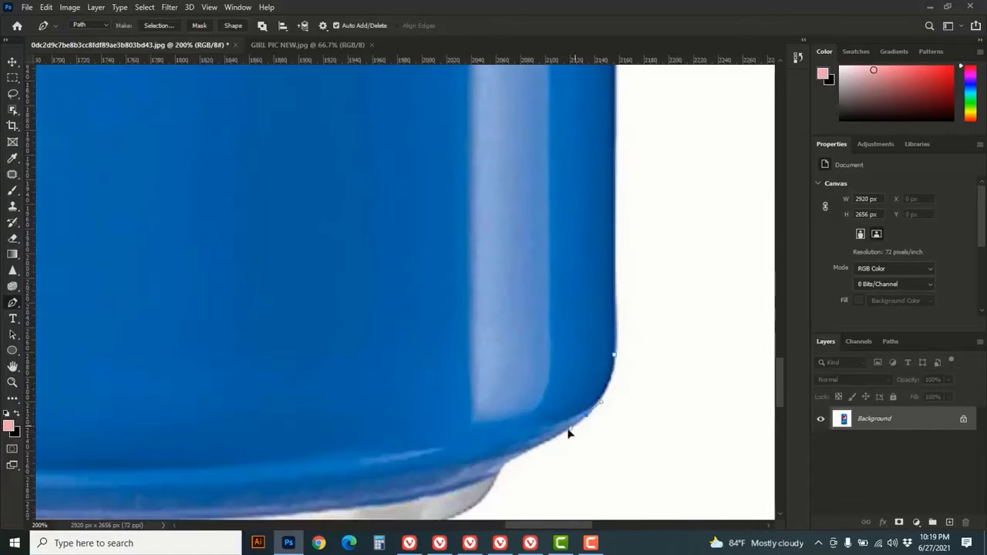
Continue the path around the right end of the metal base and along its curved bottom edge
left_click_drag(496, 481, 595, 260)
left_click(470, 316)
left_click_drag(454, 320, 380, 332)
left_click_drag(251, 335, 543, 340)
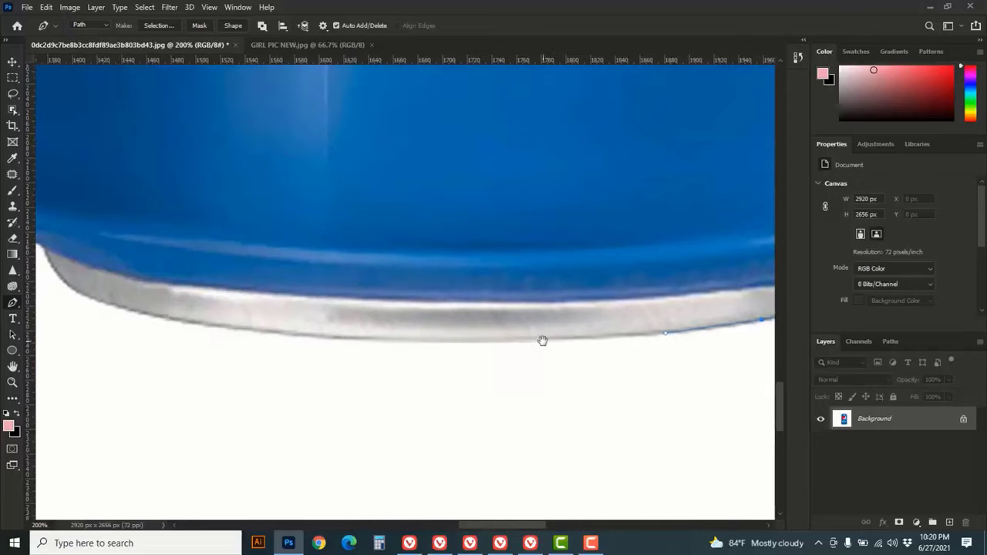
left_click_drag(326, 339, 210, 329)
left_click_drag(674, 335, 652, 340, "ctrl")
Trace around the left end of the metal base and the lower-left corner, closing the path at its starting point
left_click_drag(120, 316, 230, 354)
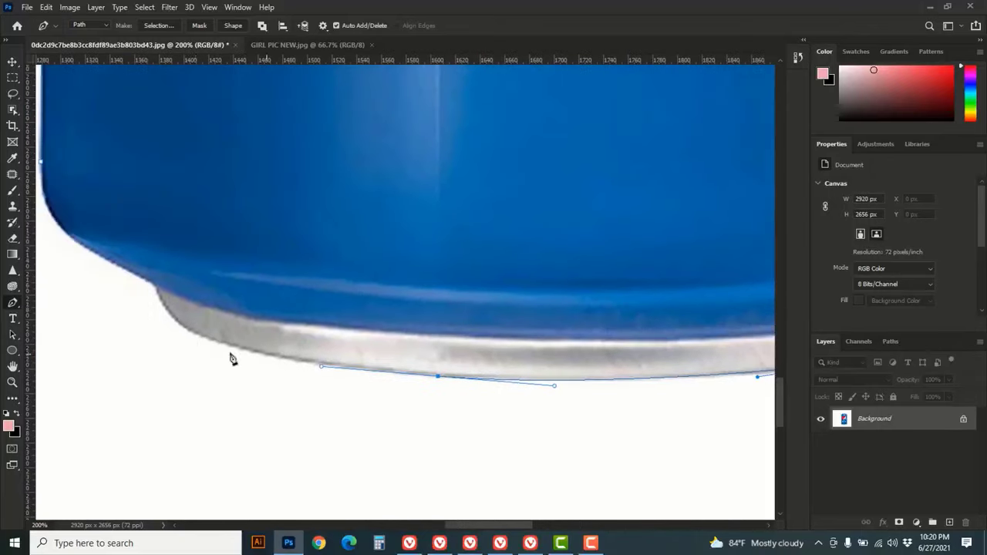
left_click_drag(185, 328, 155, 307)
left_click(157, 286)
left_click_drag(137, 271, 216, 359)
left_click_drag(135, 310, 120, 291)
left_click(118, 252)
key("ctrl+z")
left_click(118, 255)
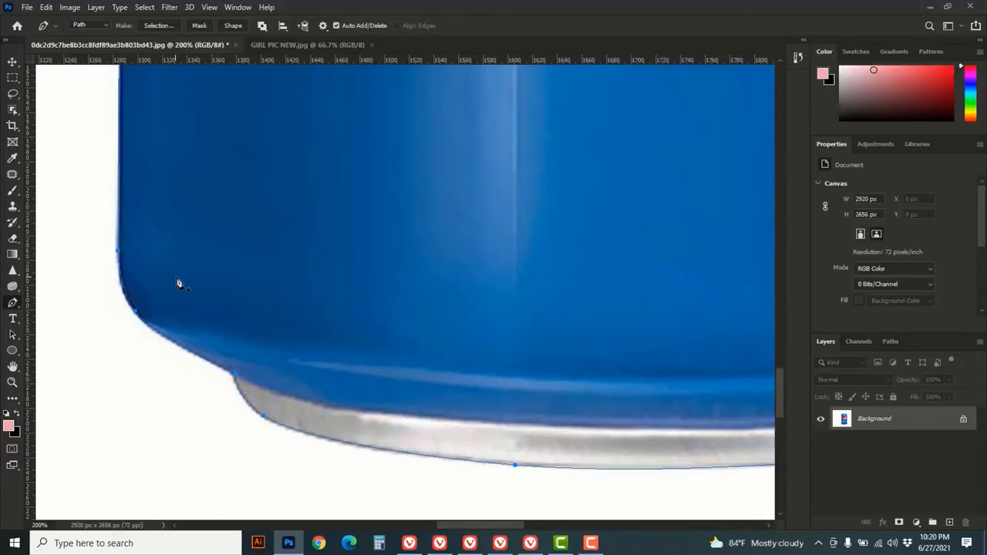
Convert the can path to a selection copied onto a new layer, and check the cutout by briefly hiding the Background layer
scroll(280, 269, "down", 3)
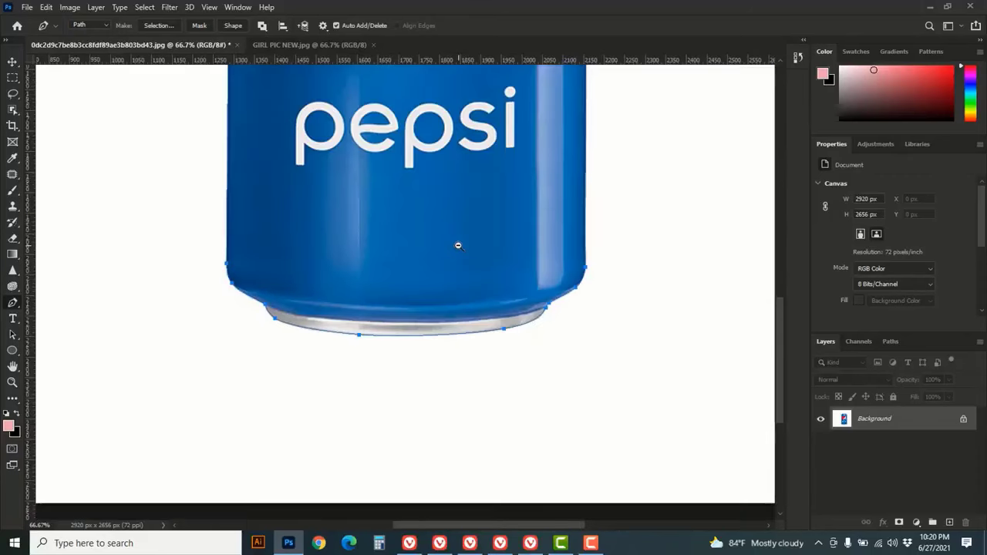
scroll(442, 242, "down", 2)
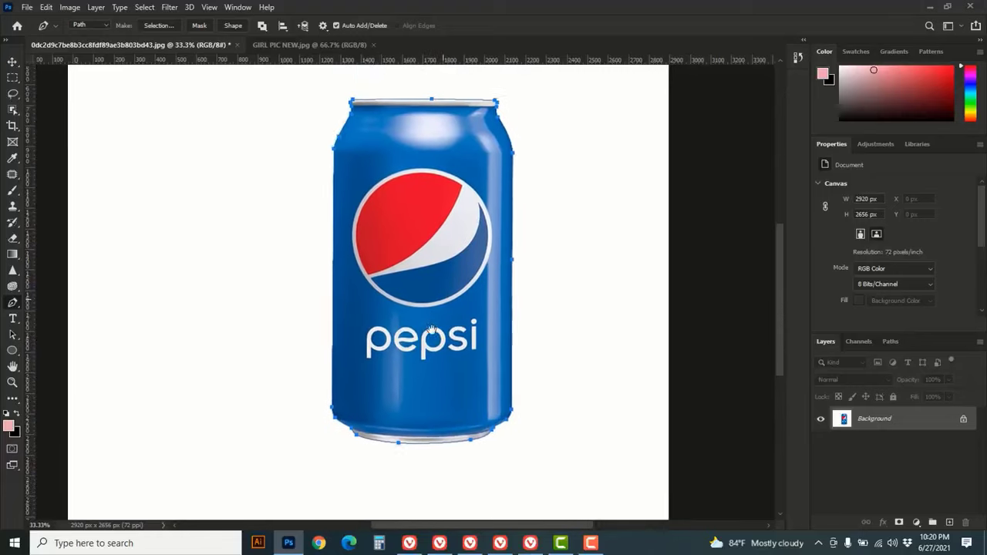
left_click_drag(420, 349, 458, 330)
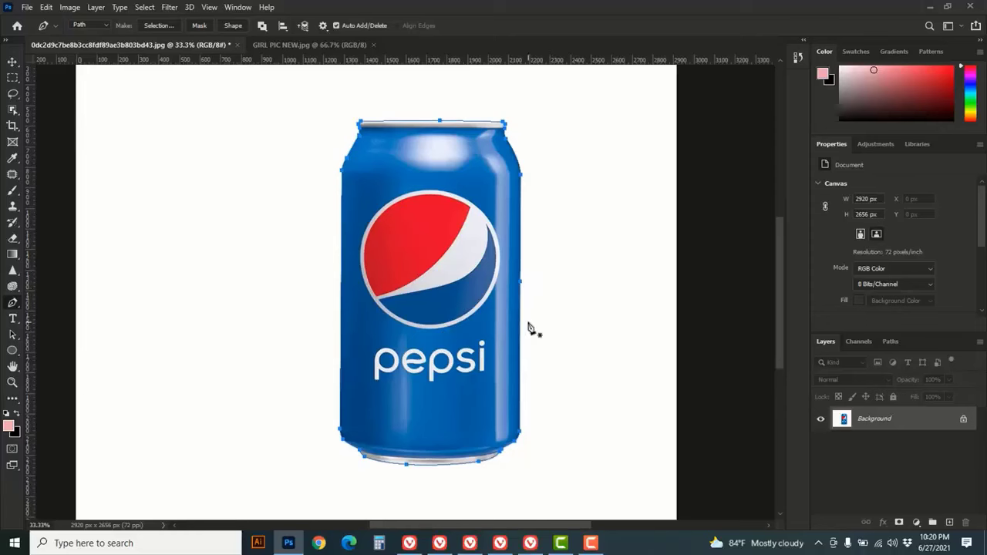
key("ctrl+Return")
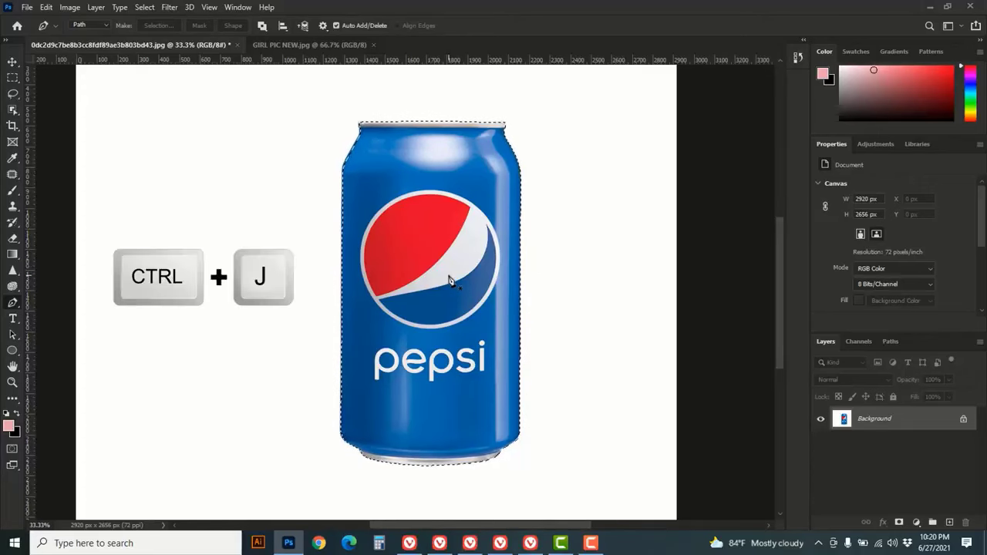
key("ctrl+j")
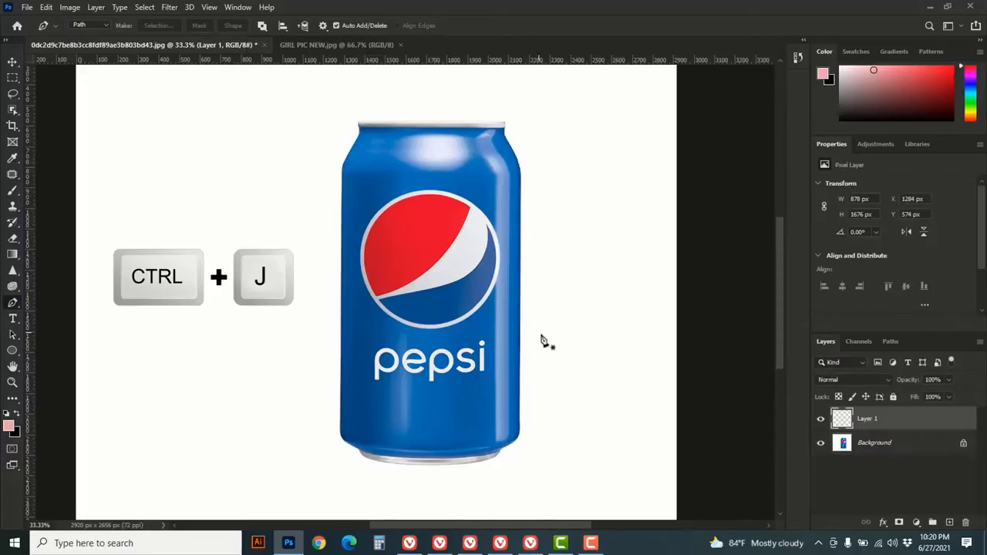
left_click(822, 445)
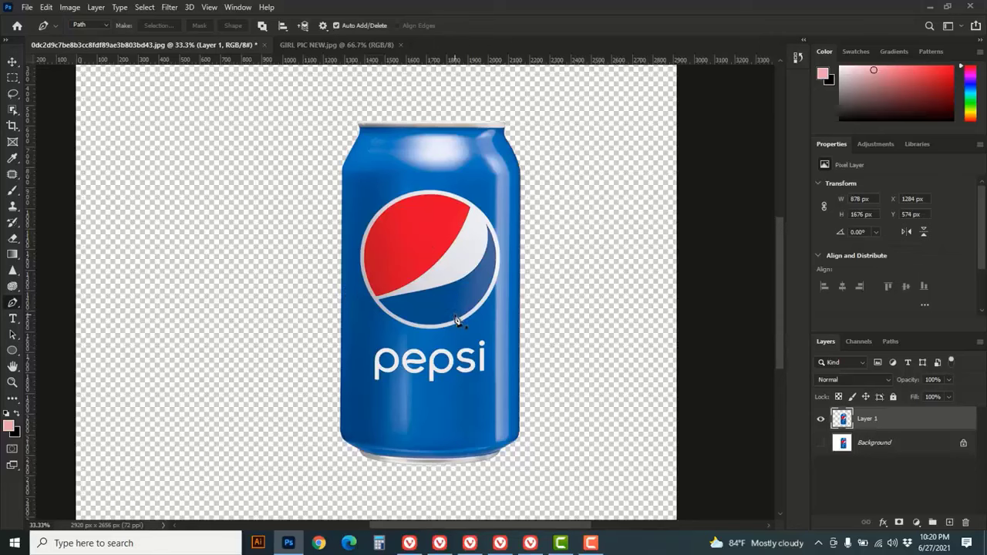
left_click(821, 445)
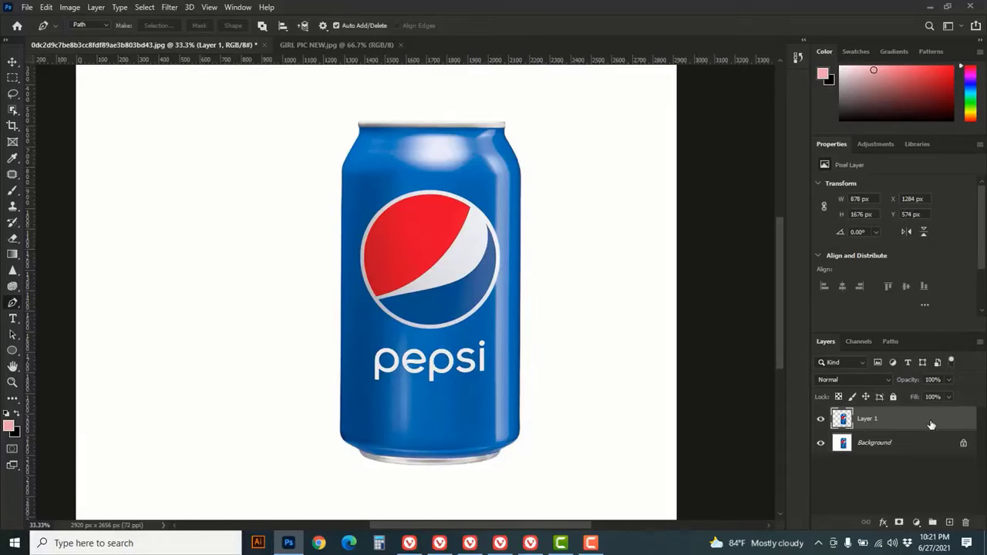
Place a taller floating Layers panel beside the can and duplicate Layer 1
left_click_drag(939, 338, 684, 174)
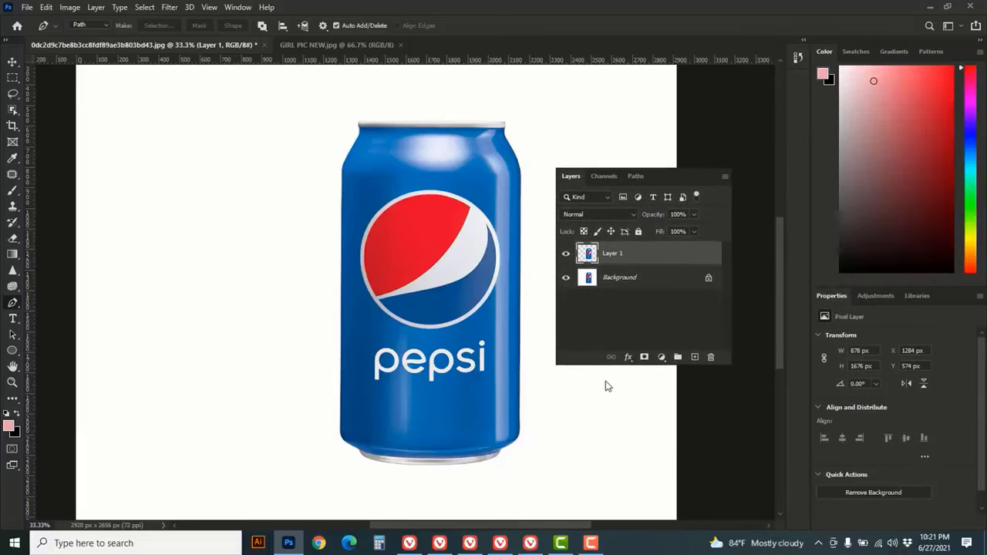
left_click_drag(580, 313, 577, 441)
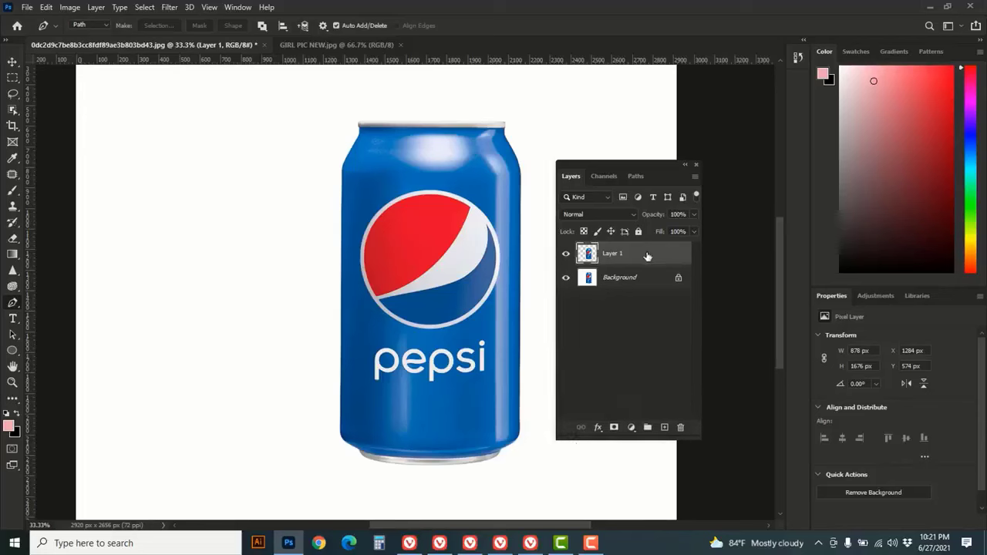
left_click_drag(647, 256, 665, 426)
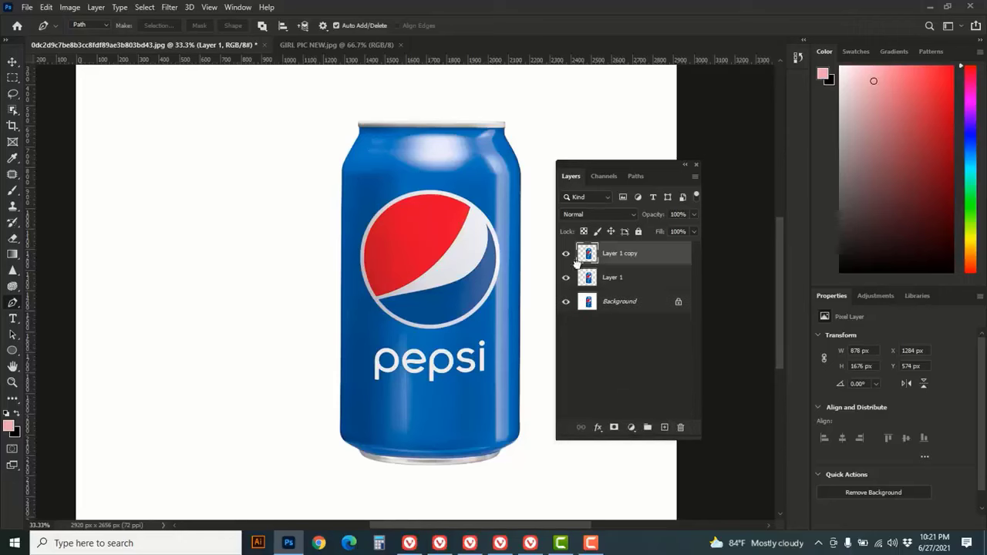
Free Transform Layer 1 copy, rotating it to about -55.43° and moving it to about X 1083 px, Y 1466 px
left_click(621, 256)
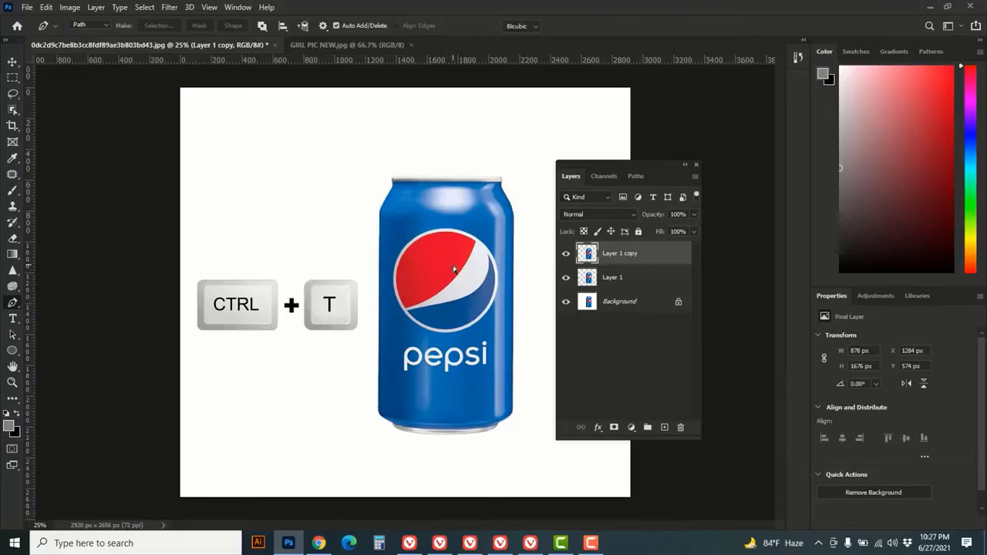
key("ctrl+t")
left_click_drag(522, 146, 370, 170)
left_click_drag(479, 303, 363, 324)
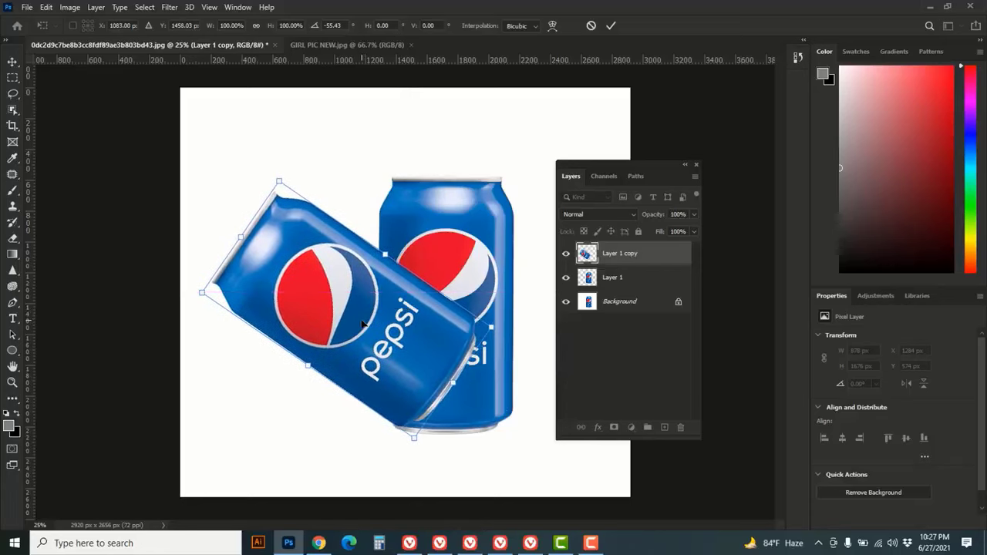
key("Down")
key("Down")
key("Down")
key("Down")
key("Down")
key("Down")
key("Down")
key("Down")
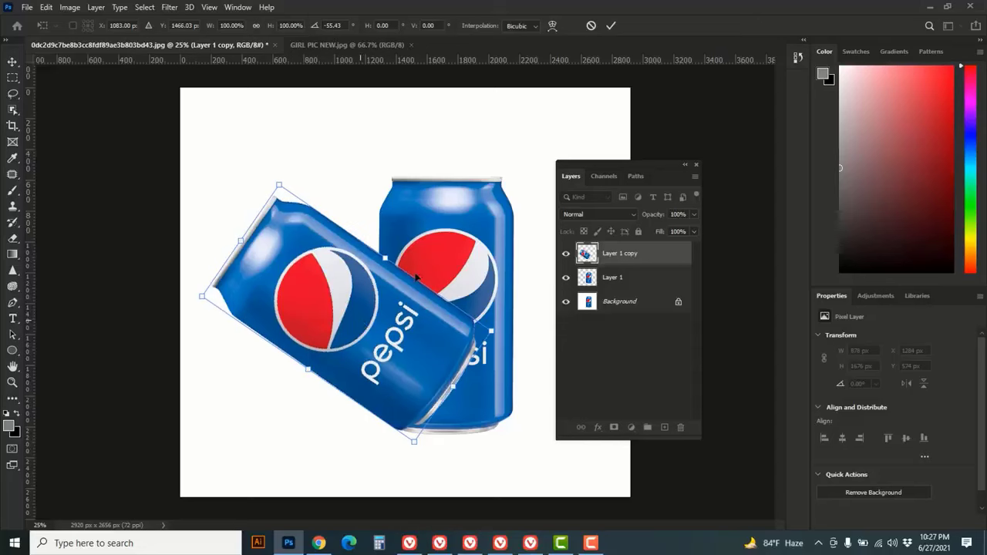
Rotate the tilted can copy to about -60.22° and shift its lower end over the upright can's base
left_click_drag(346, 166, 331, 166)
left_click_drag(415, 383, 411, 382)
left_click(407, 409, "ctrl")
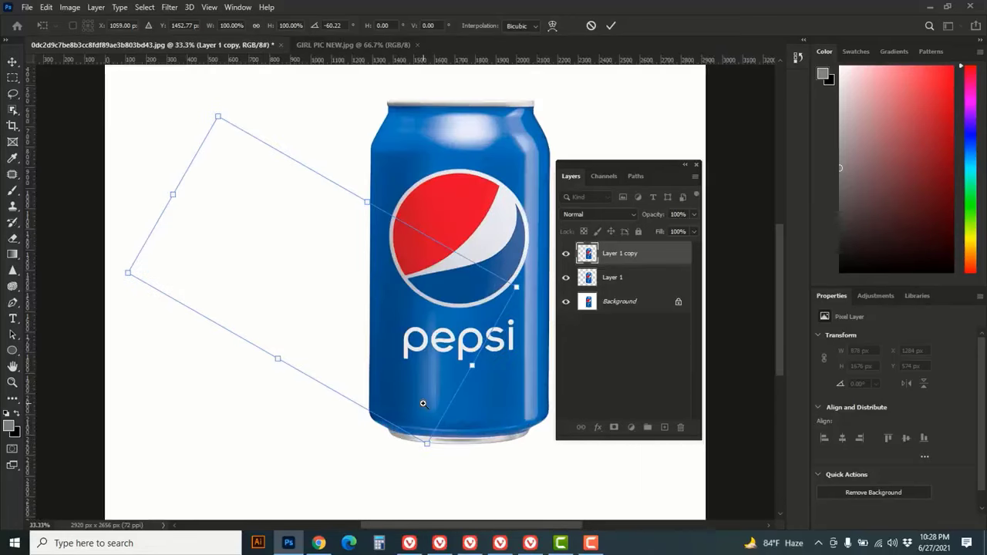
left_click(406, 409, "ctrl")
left_click_drag(419, 419, 451, 445)
scroll(438, 223, "down", 1)
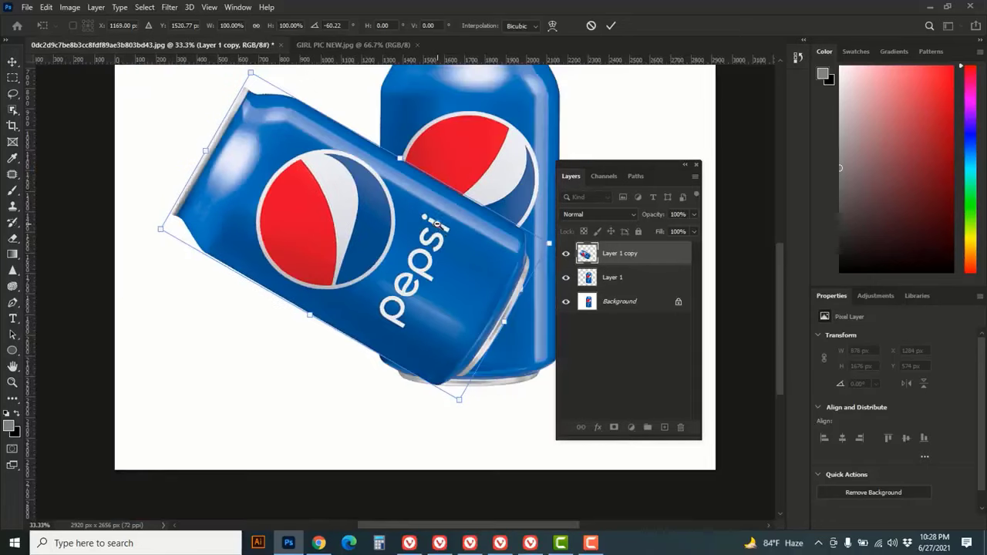
scroll(407, 210, "down", 1)
Rotate the can copy to about -64.44°, nudge its lower corner level with the upright can's base, and apply the transform
left_click_drag(357, 188, 347, 193)
mouse_move(433, 376)
left_mouse_down()
mouse_move(421, 376)
mouse_move(441, 377)
left_mouse_up()
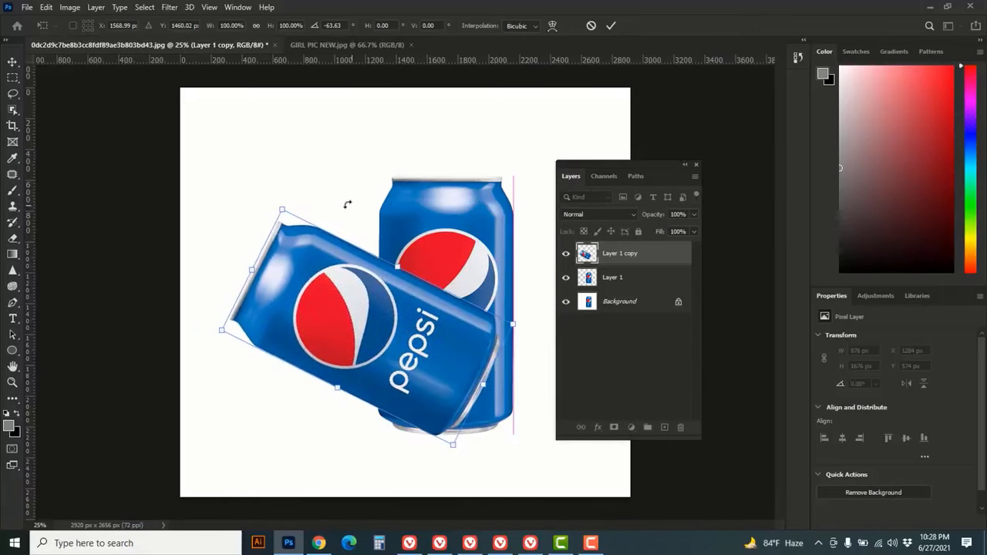
left_click_drag(348, 202, 337, 199)
left_click_drag(431, 340, 383, 367)
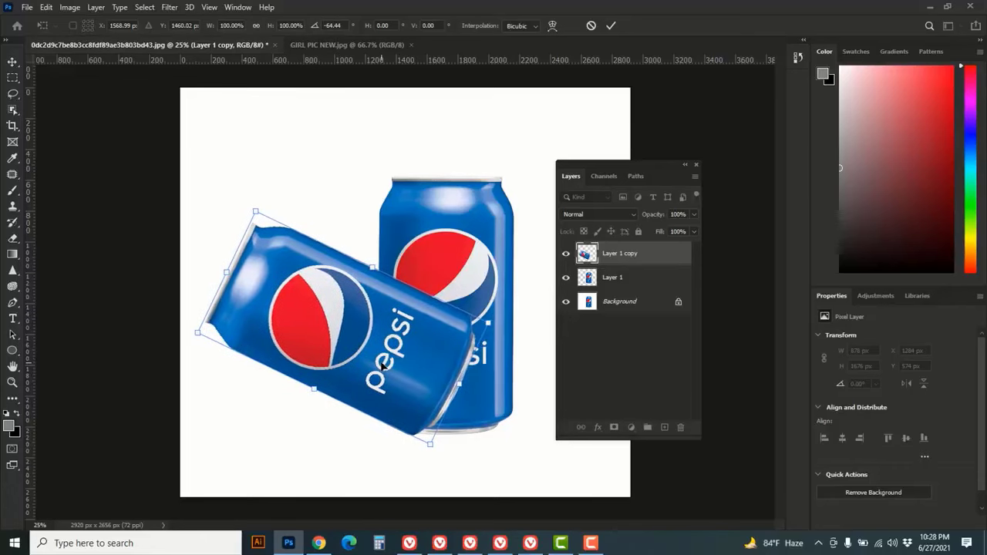
left_click_drag(383, 367, 383, 365)
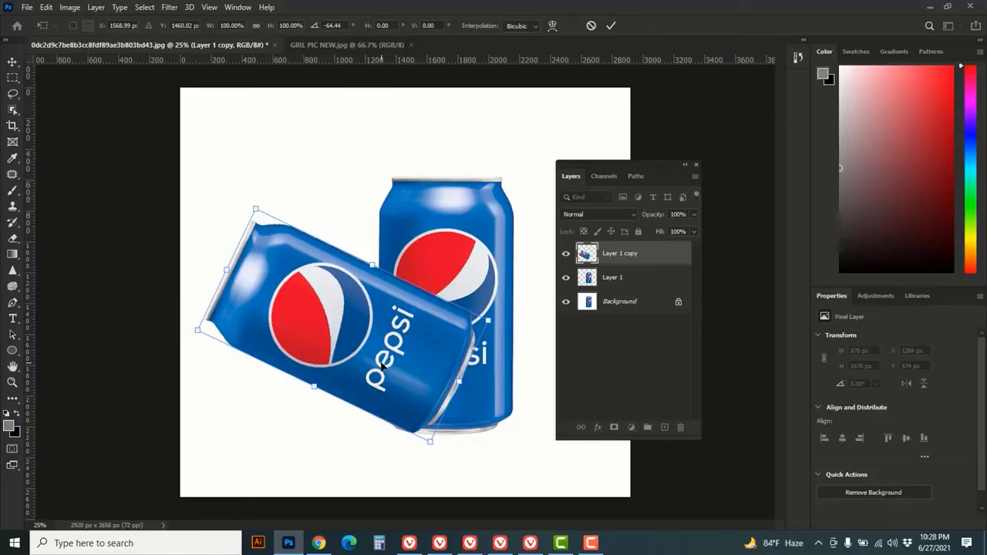
key("Down")
key("Down")
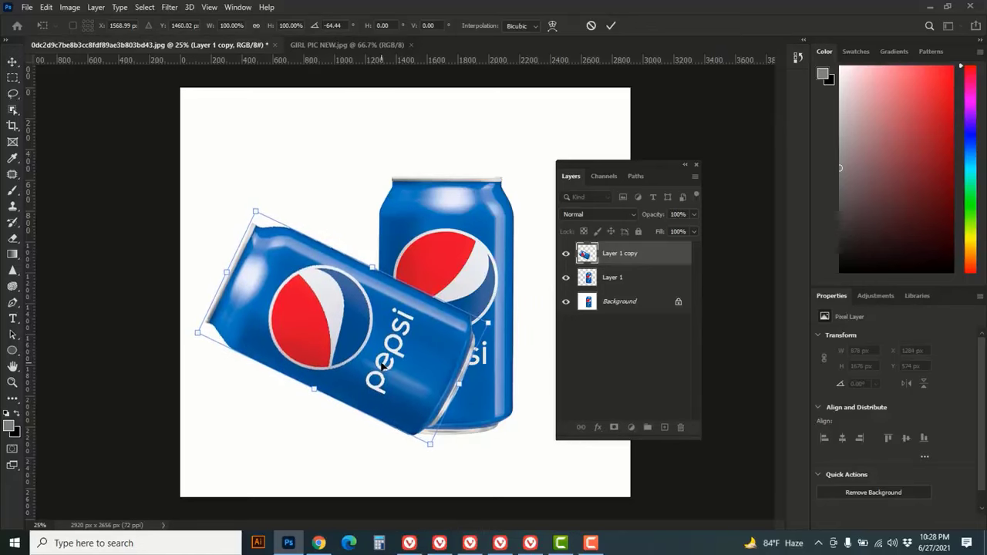
left_click(613, 27)
Load the pixels of Layer 1 copy as a selection
key("p")
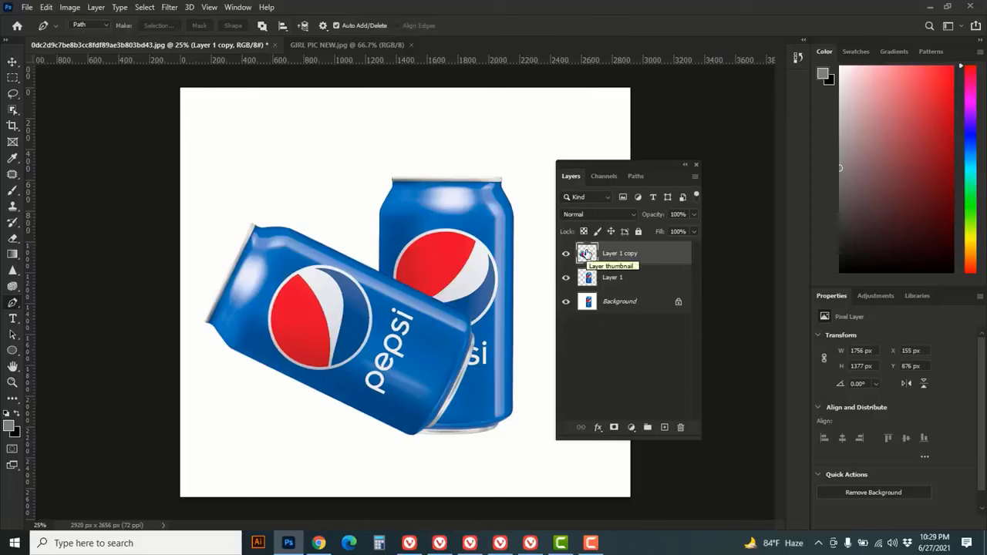
right_click(586, 253)
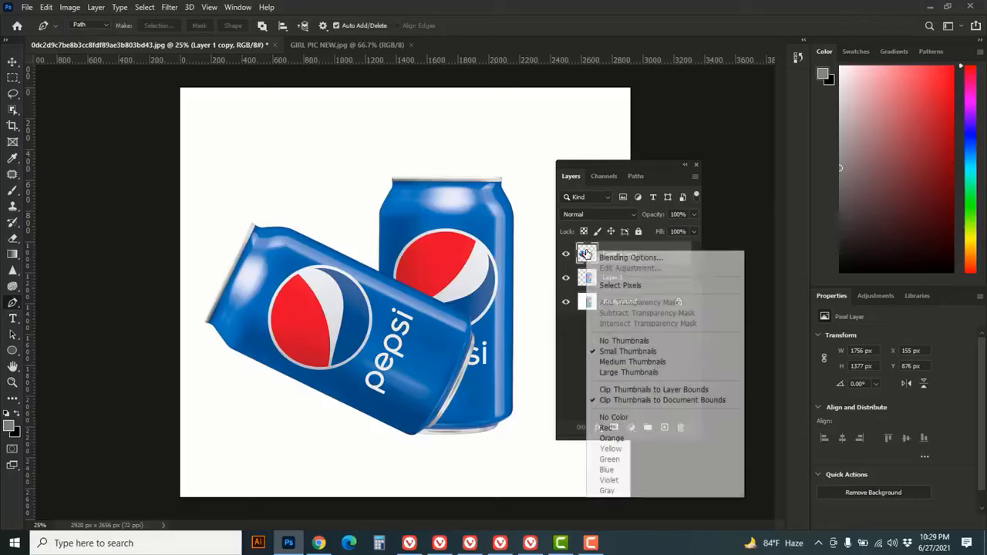
left_click(609, 285)
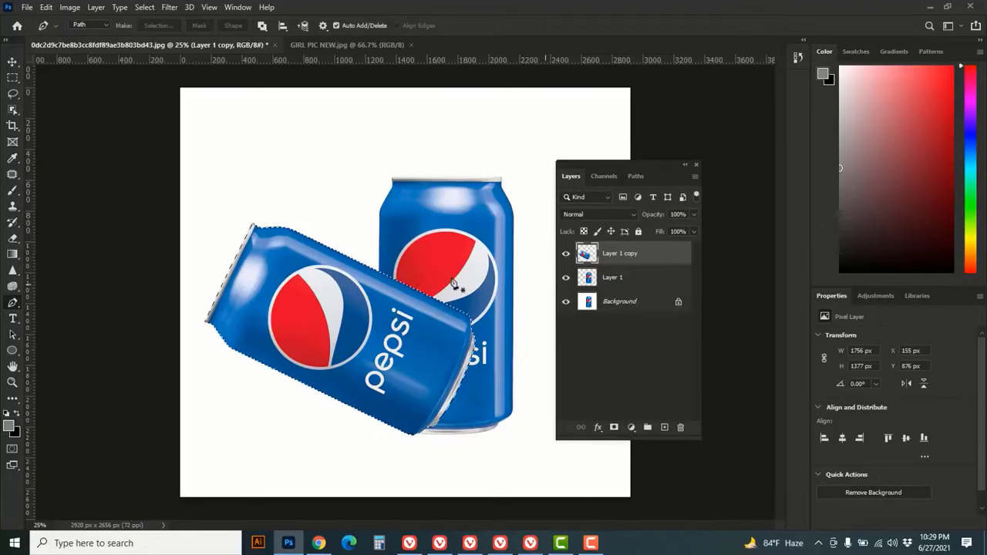
Set the Gradient tool to the Black, White preset from the Basics group
left_click(14, 256)
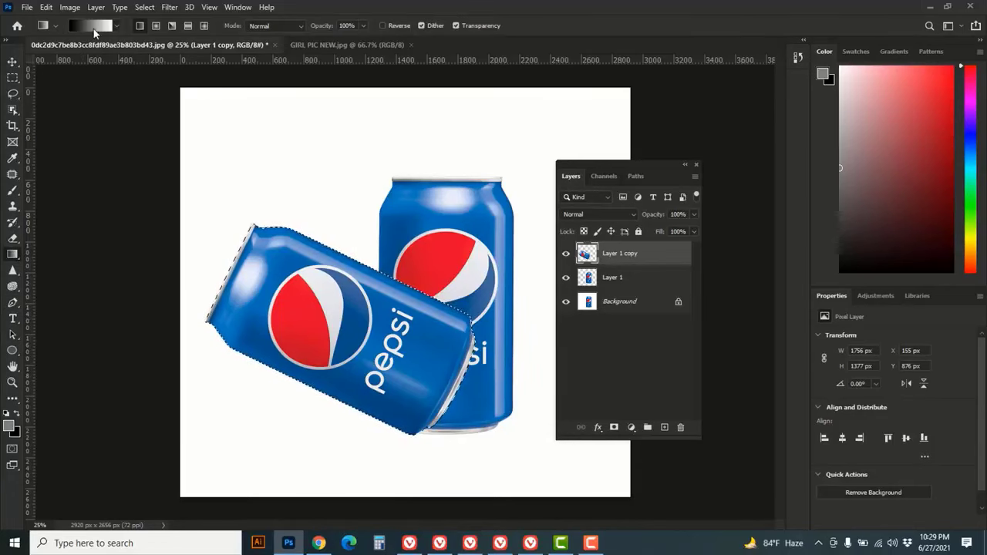
left_click(91, 26)
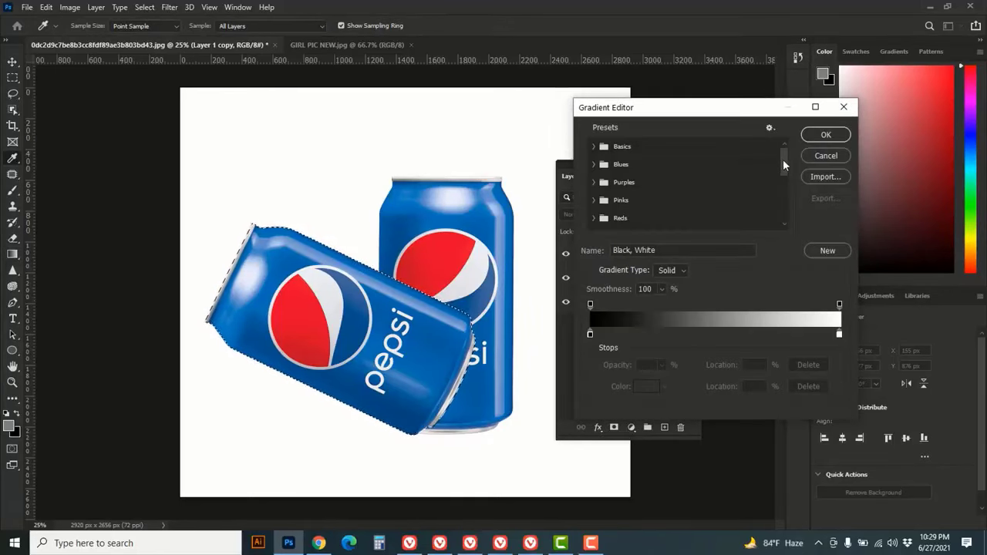
left_click(594, 147)
left_click(592, 186)
scroll(632, 199, "down", 1)
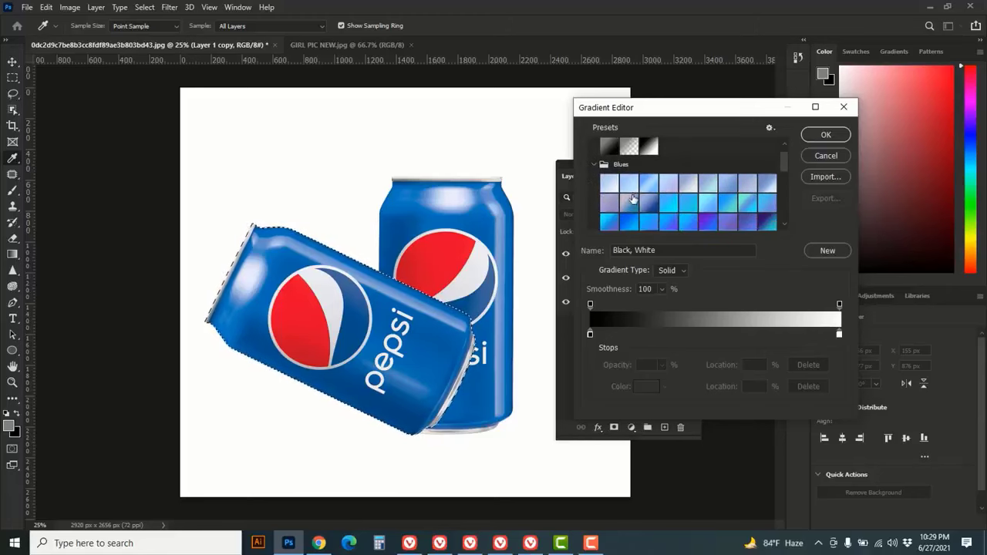
scroll(606, 207, "down", 1)
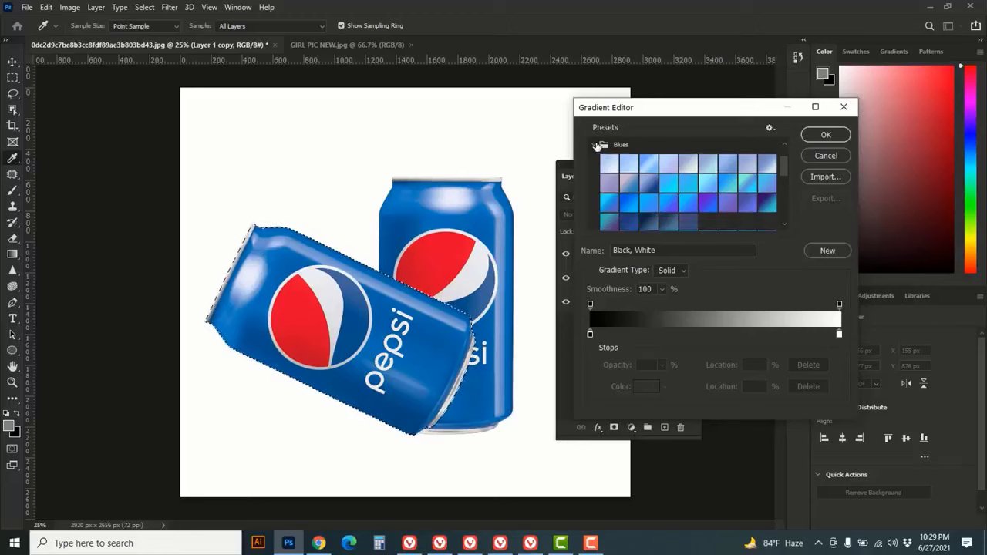
left_click(595, 145)
left_click(593, 181)
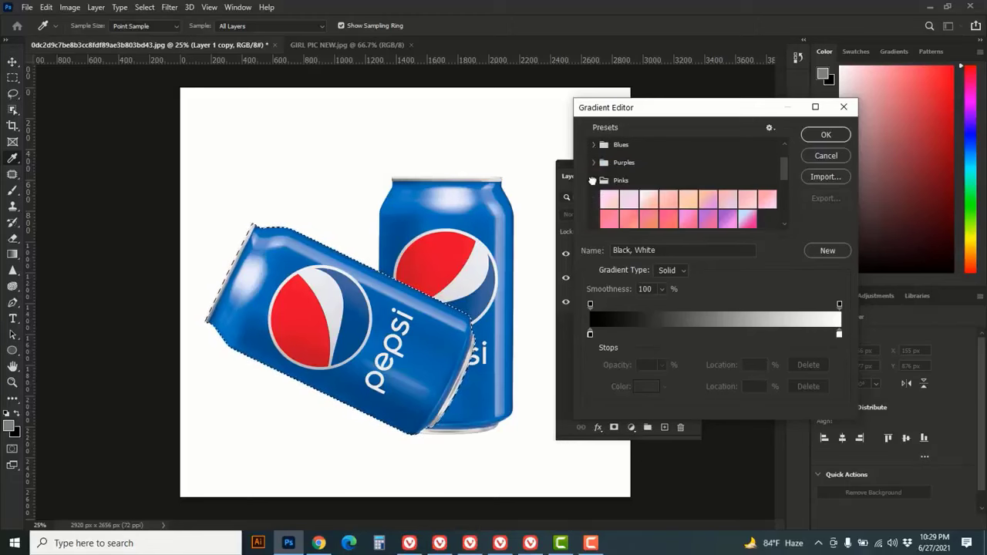
left_click(593, 181)
scroll(651, 182, "up", 2)
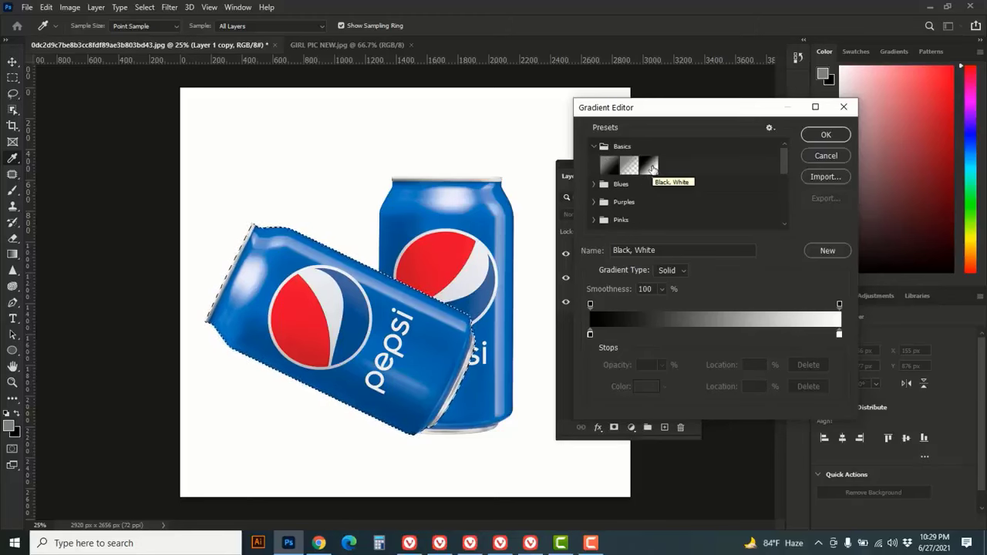
left_click(652, 166)
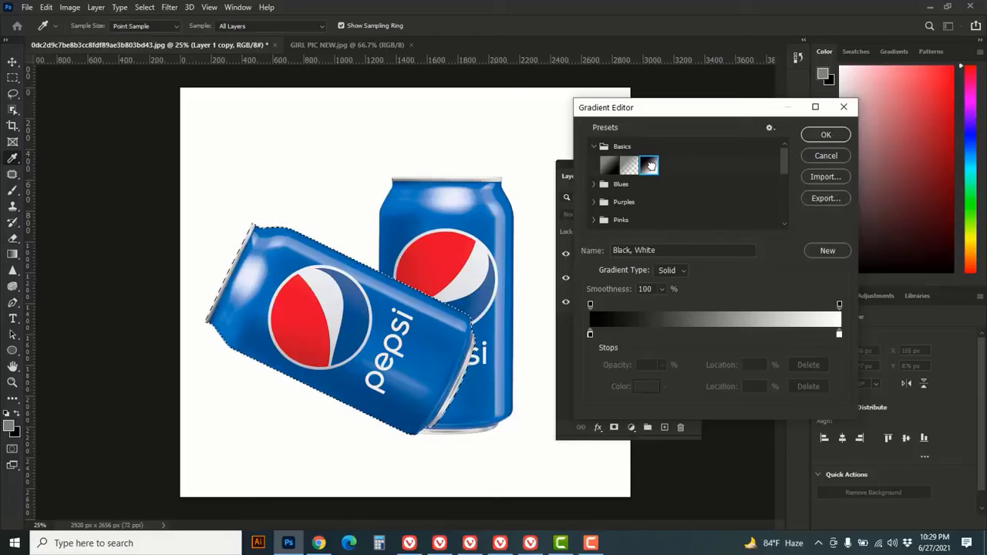
left_click(821, 135)
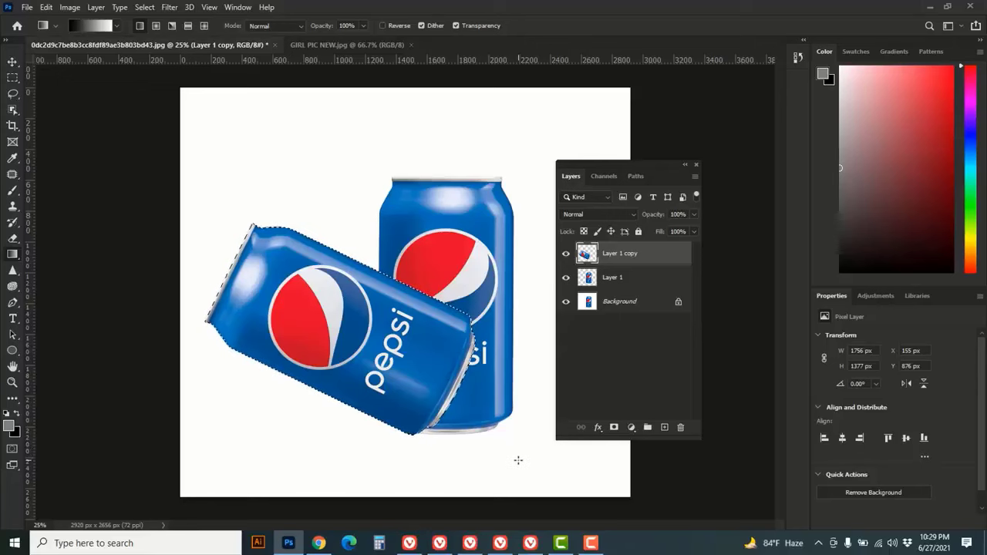
Fill the selected can shape with a linear gradient, dark at its base fading to white at its tilted top, and deselect
left_click_drag(518, 461, 469, 433)
left_click_drag(170, 214, 170, 213)
left_click_drag(546, 478, 223, 262)
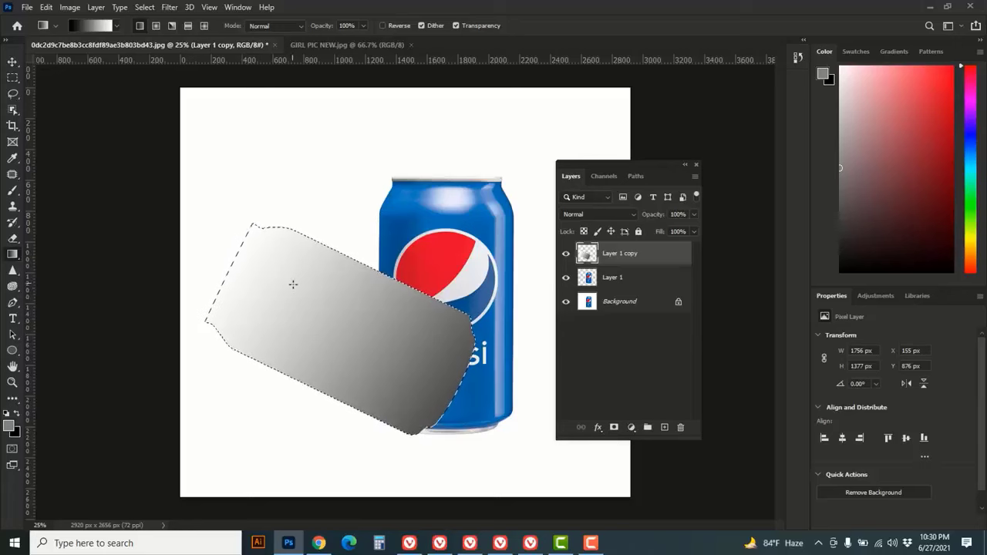
left_click(145, 7)
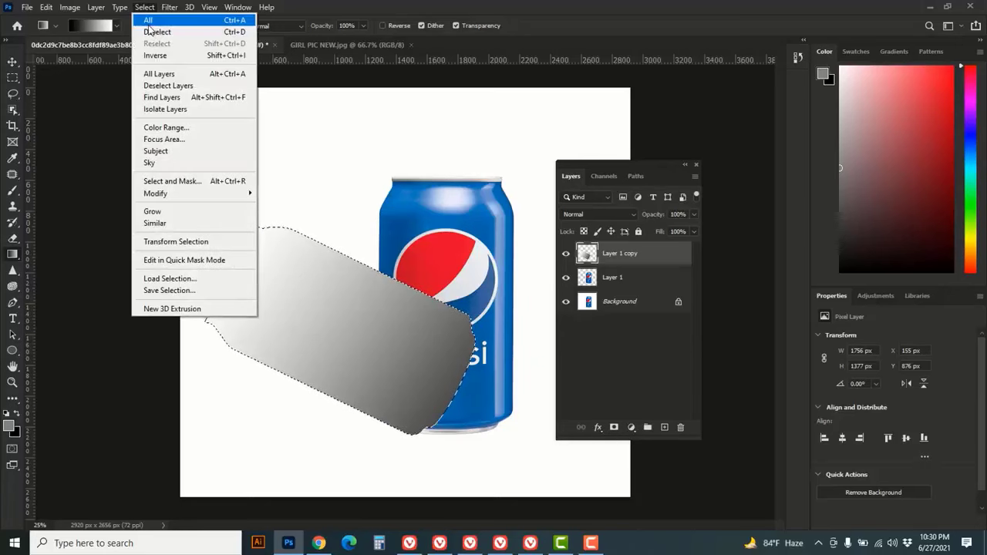
left_click(155, 32)
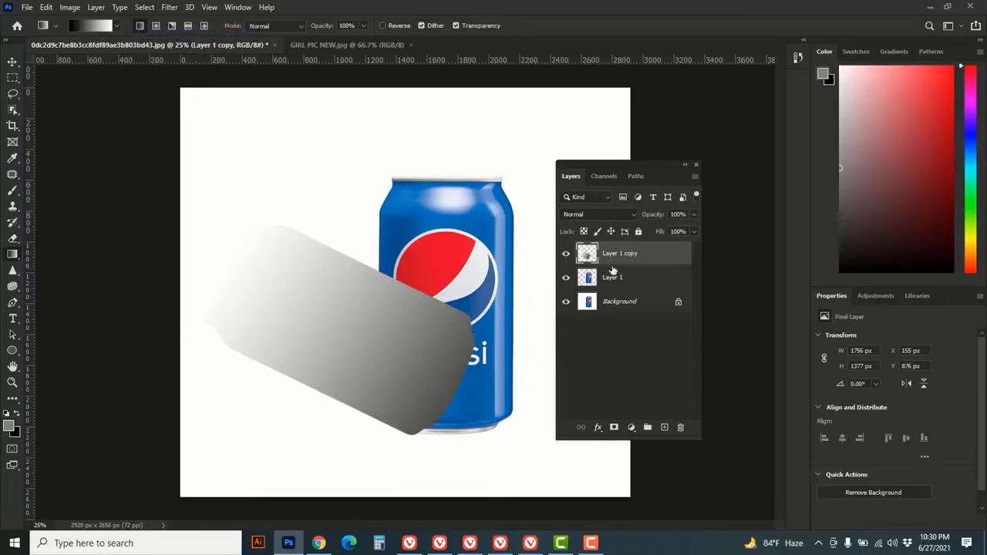
Move Layer 1 copy beneath Layer 1 and try the Multiply blend mode on it
left_click_drag(656, 257, 655, 285)
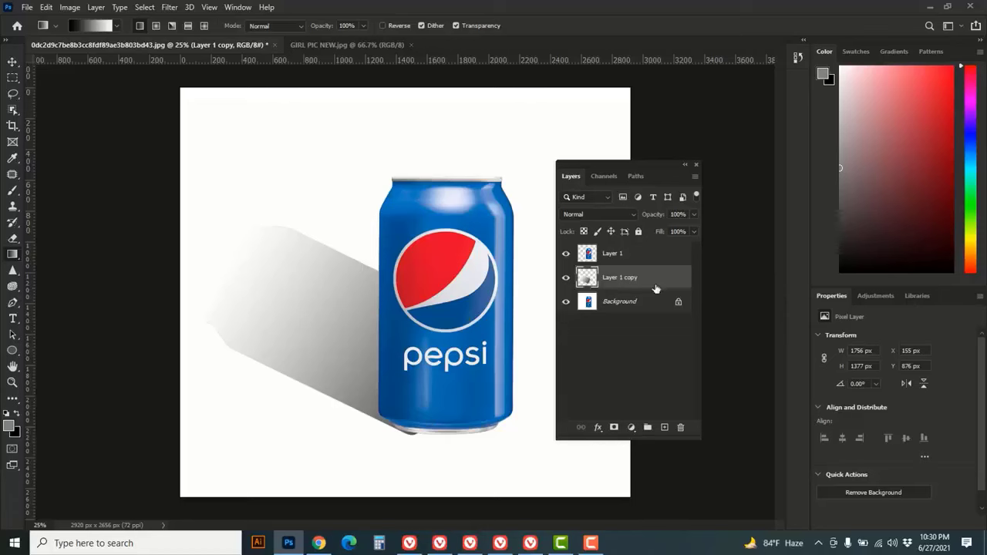
left_click(633, 216)
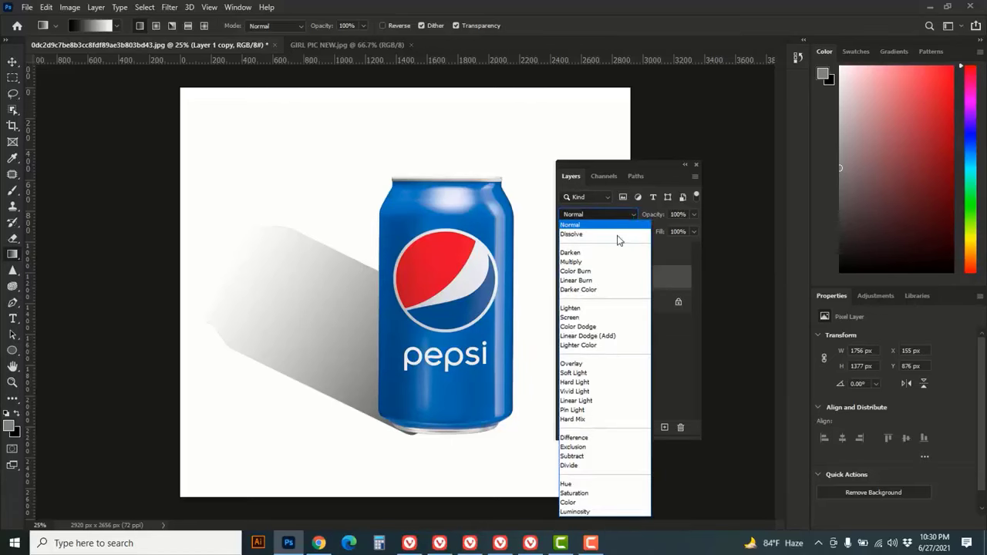
left_click(582, 264)
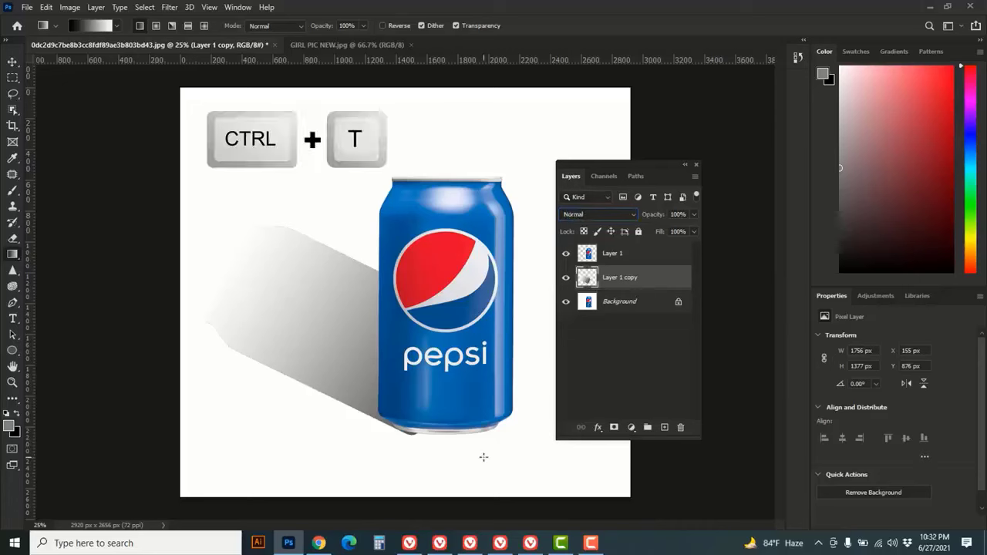
Warp Layer 1 copy by pulling its lower-right corner inward so the shadow tucks behind the can's base, and apply it
key("ctrl+t")
right_click(419, 392)
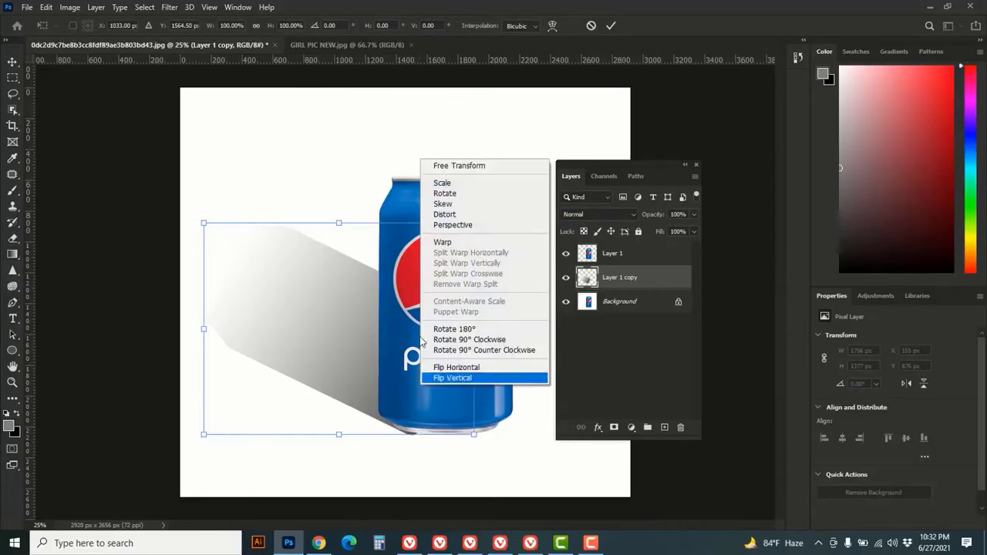
left_click(439, 245)
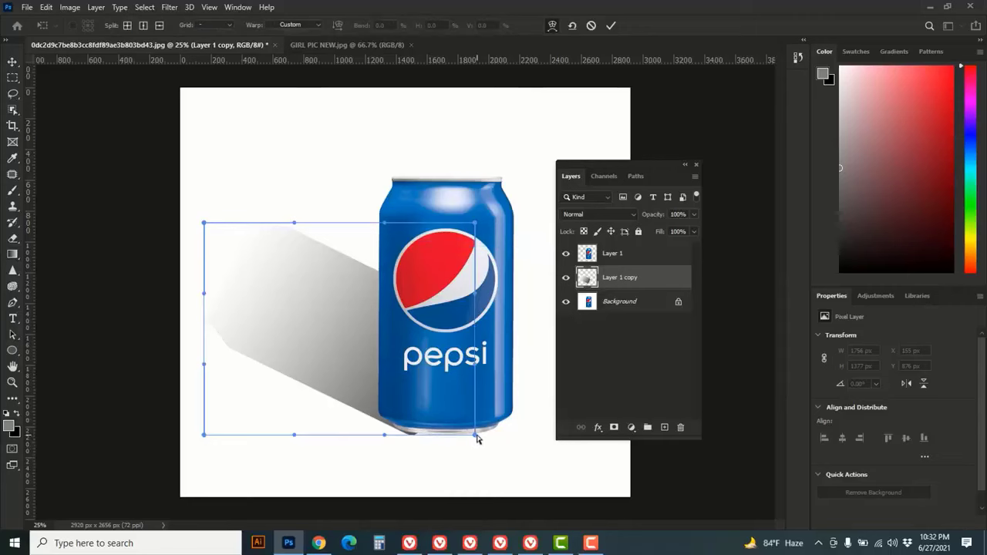
left_click_drag(476, 439, 460, 430)
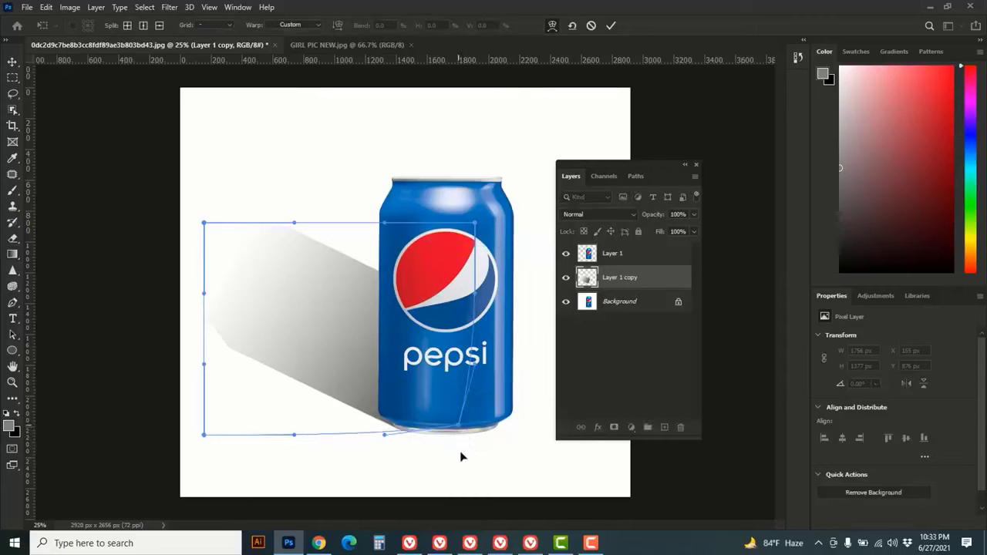
left_click(611, 27)
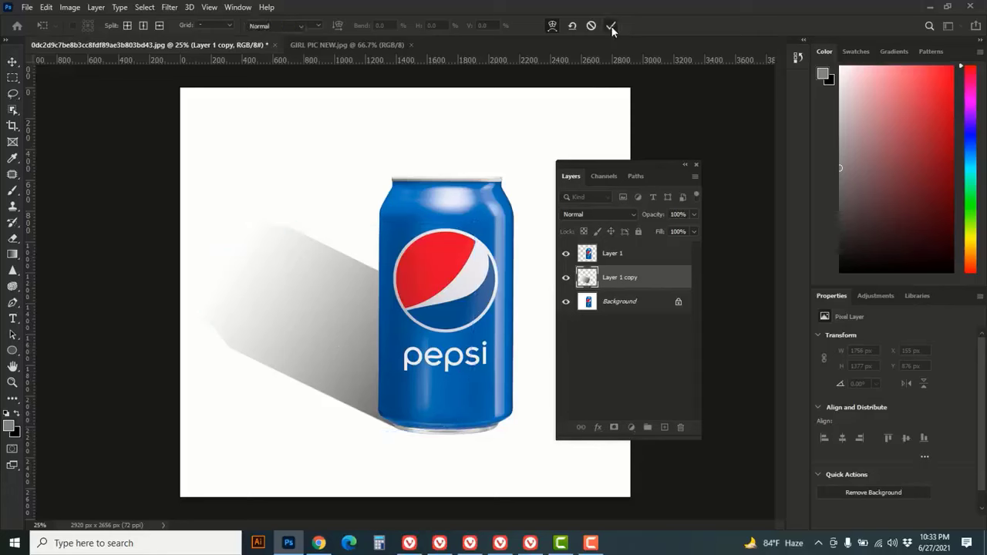
Add a layer mask to Layer 1 copy and fade the shadow's upper edge with a soft black 1500 px brush at 77% opacity
key("g")
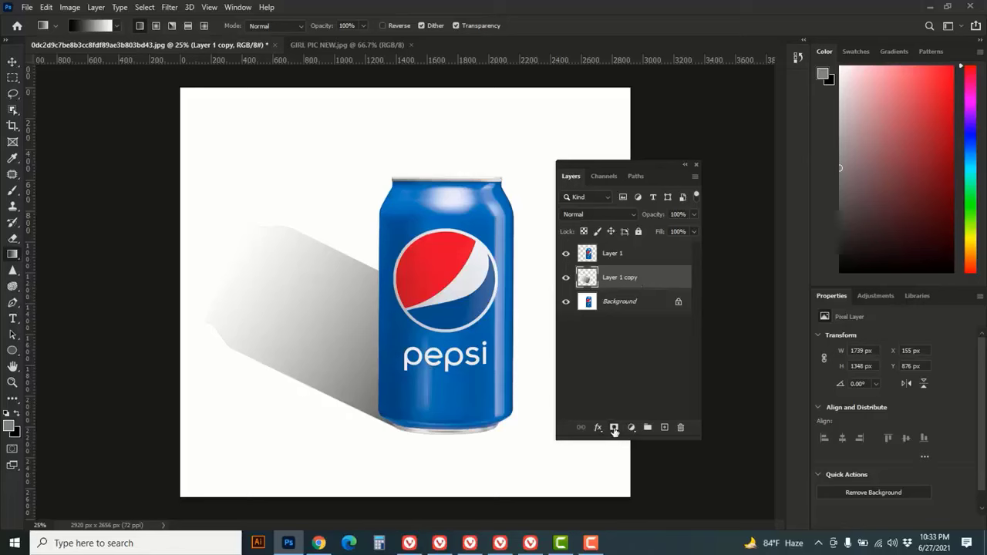
left_click(614, 429)
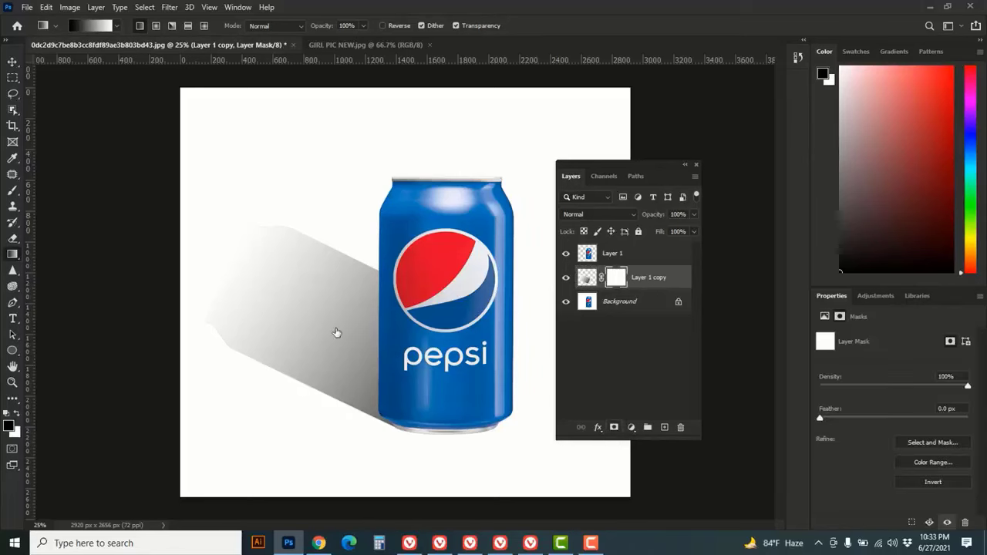
left_click(15, 192)
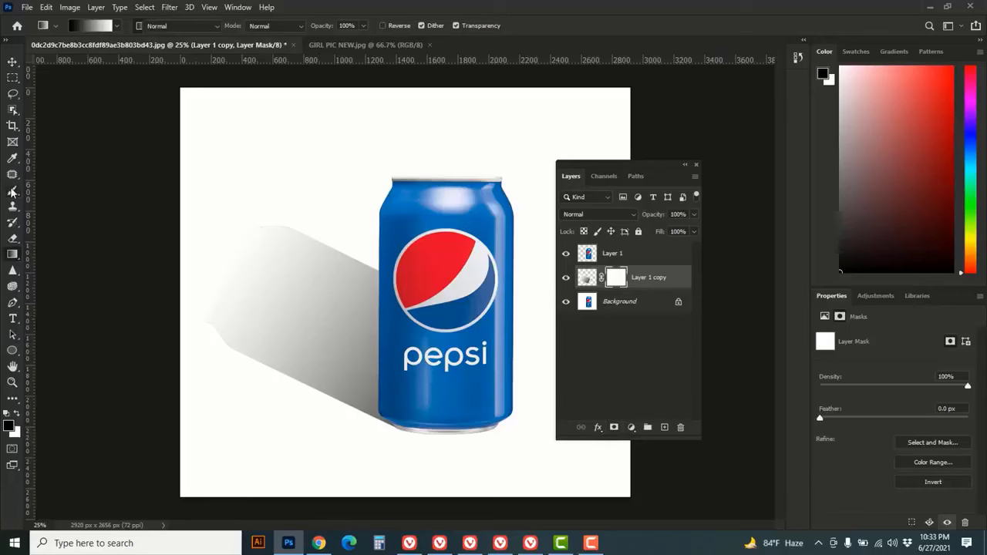
left_click(66, 193)
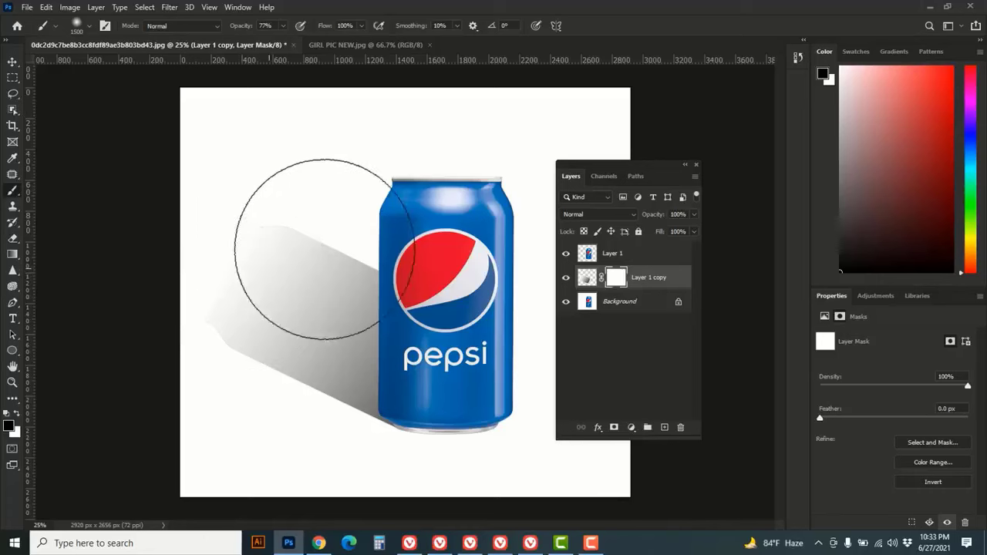
left_click_drag(474, 180, 170, 180)
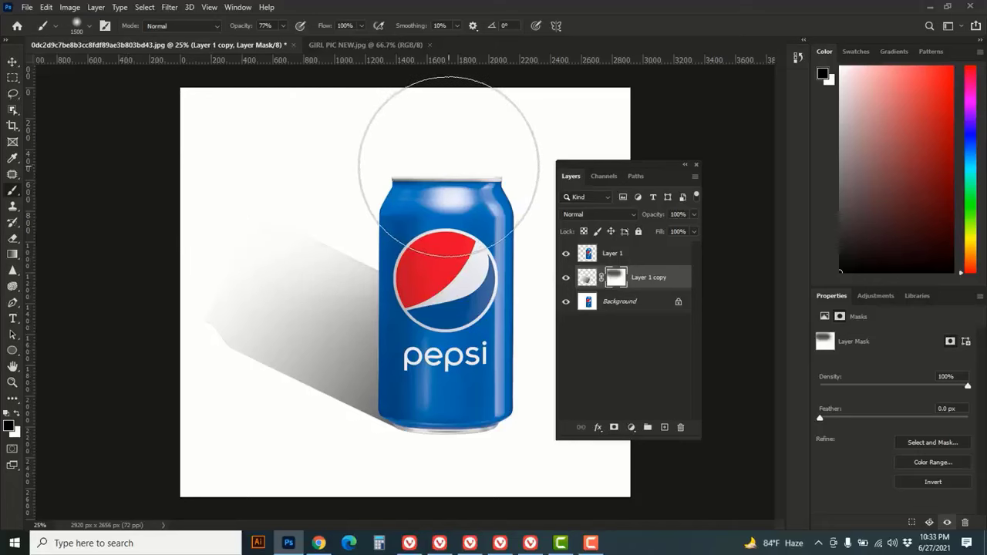
left_click_drag(448, 165, 449, 173)
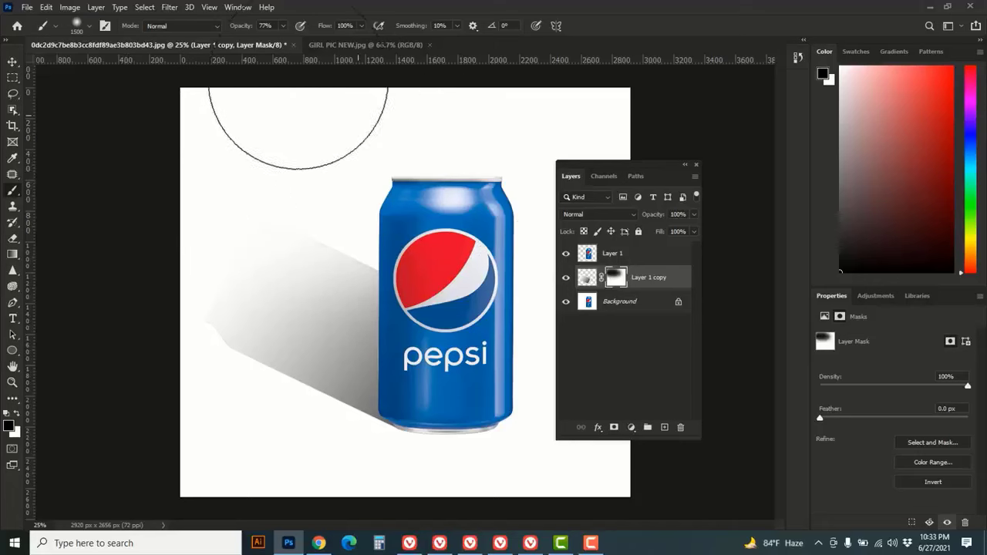
Raise the brush opacity to 100% and paint the mask across the upper part of the shadow to fade it further
left_click(283, 25)
left_click_drag(287, 40, 299, 40)
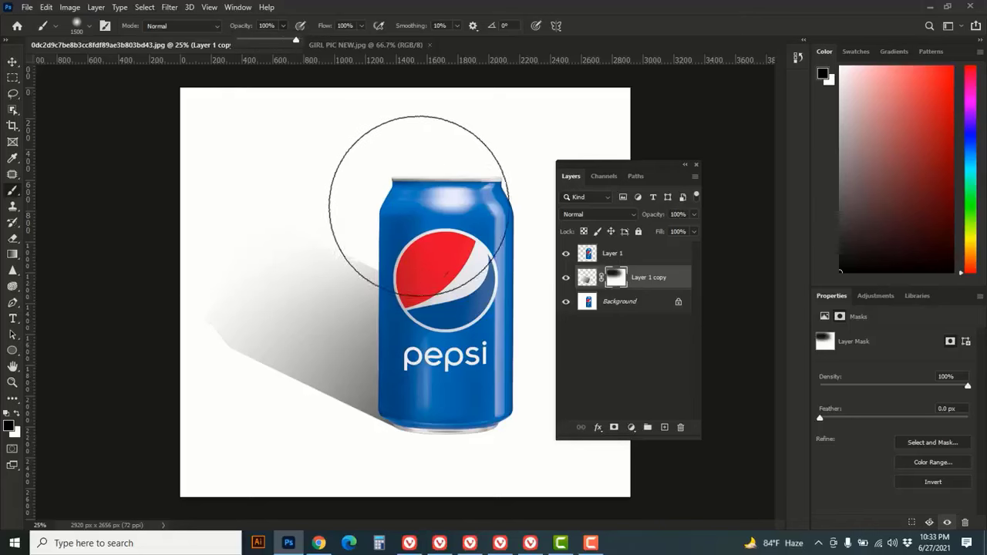
mouse_move(404, 221)
left_mouse_down()
mouse_move(226, 258)
mouse_move(209, 235)
left_mouse_up()
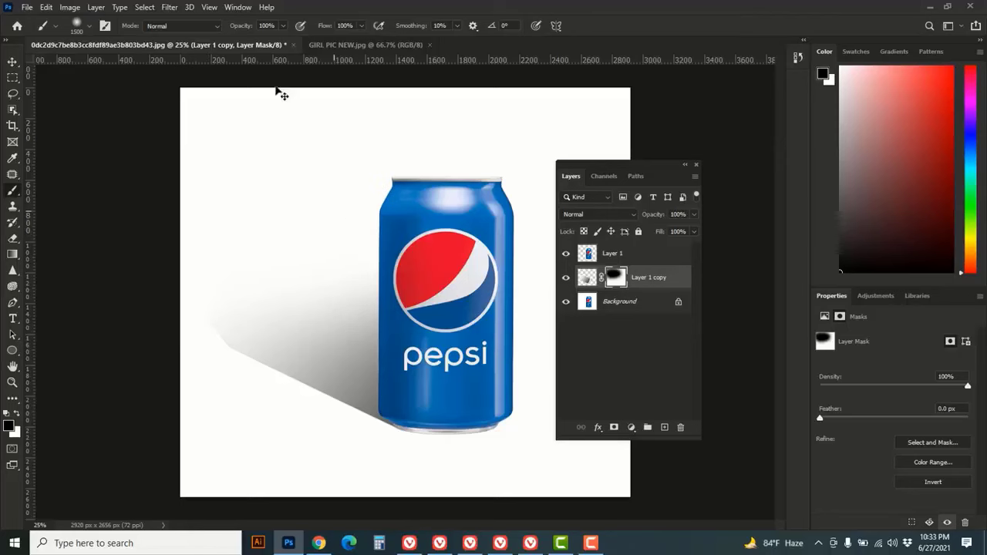
Undo the last two mask strokes and fade the upper part of the can's shadow again with the brush at 41% opacity
key("ctrl+z")
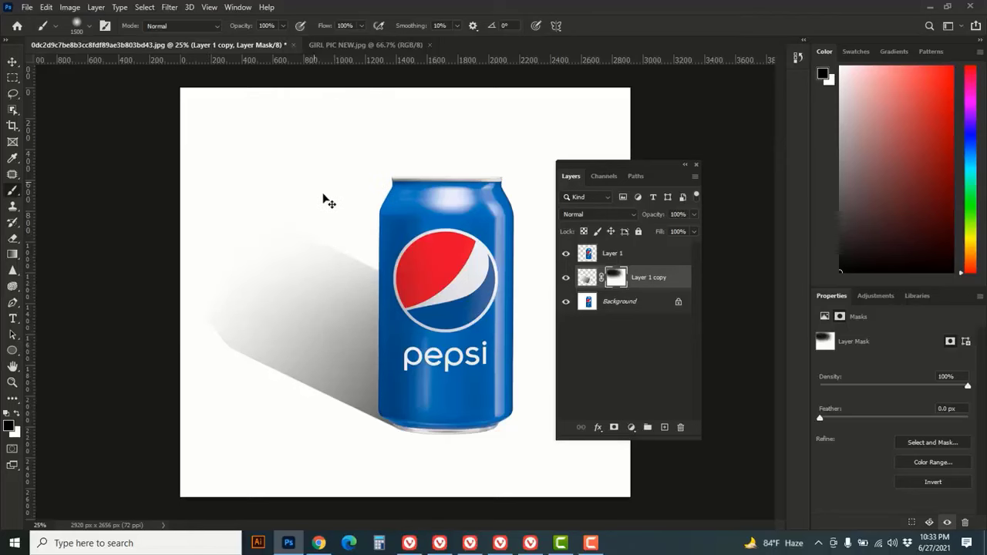
key("ctrl+z")
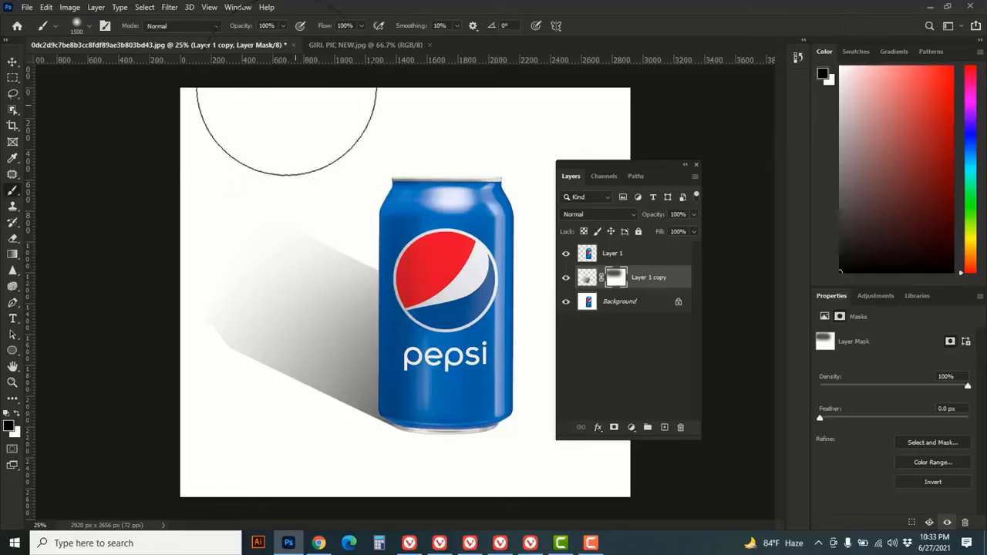
left_click(283, 27)
left_click_drag(283, 46, 249, 44)
mouse_move(388, 185)
left_mouse_down()
mouse_move(362, 123)
mouse_move(168, 126)
mouse_move(203, 181)
mouse_move(389, 179)
mouse_move(123, 171)
mouse_move(226, 172)
mouse_move(225, 249)
mouse_move(136, 353)
mouse_move(127, 424)
mouse_move(137, 435)
mouse_move(126, 425)
mouse_move(349, 182)
mouse_move(268, 164)
mouse_move(413, 179)
left_mouse_up()
Target the pixels of Layer 1 copy instead of its mask and set the layer's blend mode to Multiply
key("ctrl+2")
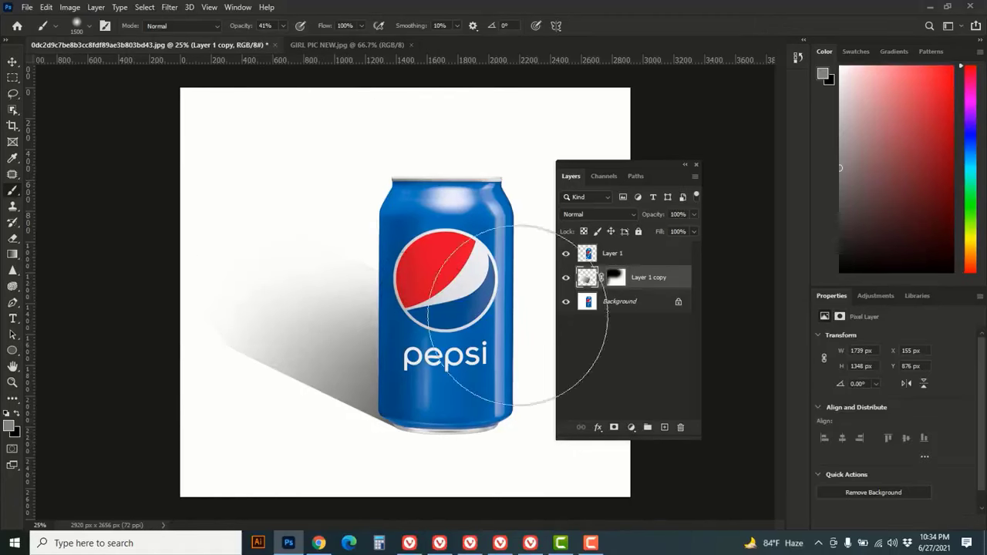
left_click(633, 215)
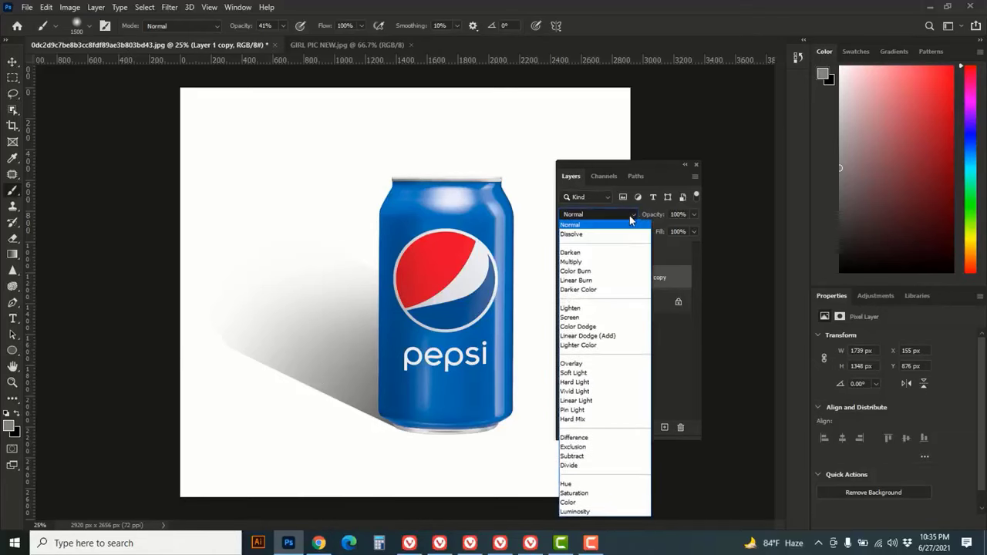
left_click(581, 263)
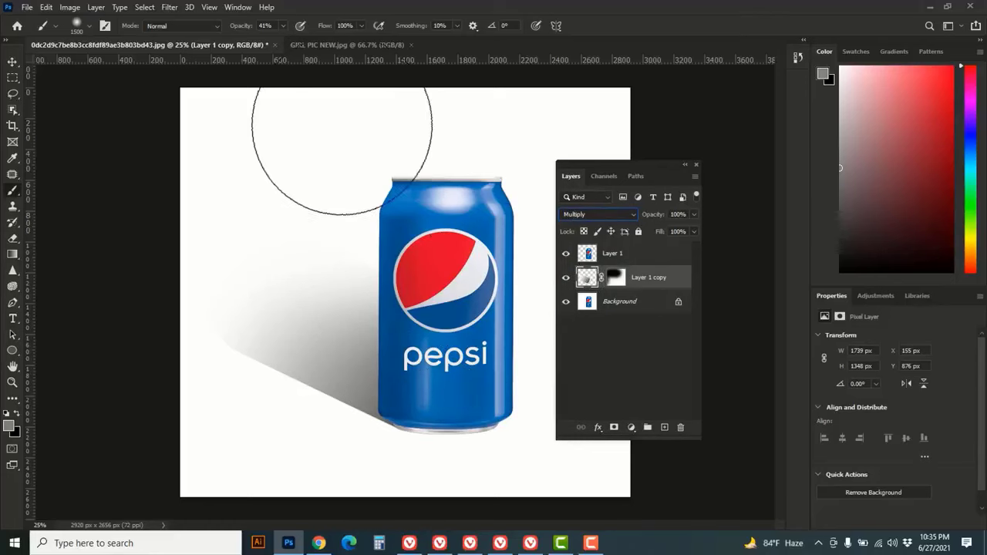
Switch to GIRL PIC NEW.jpg and load the Work Path around the woman as a selection
left_click(339, 48)
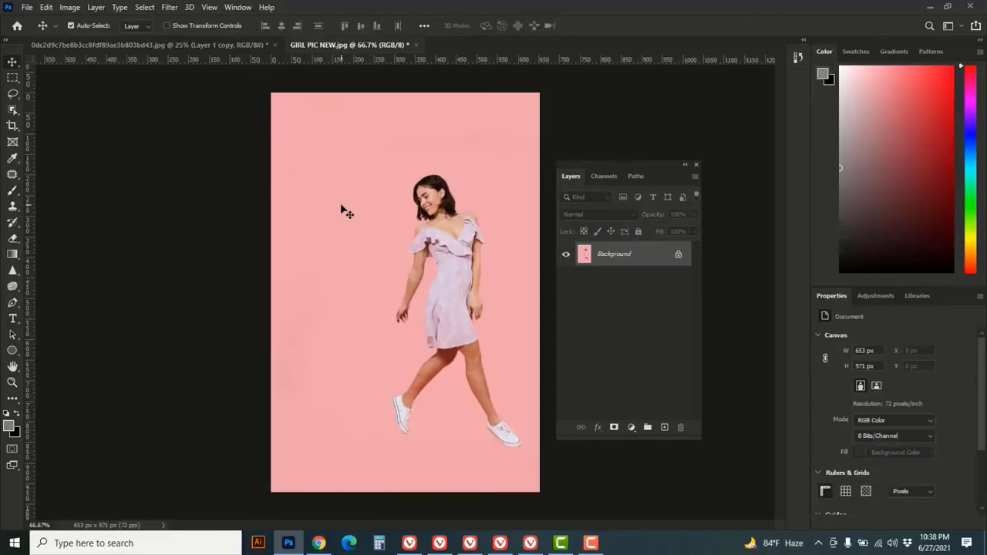
left_click(636, 177)
left_click(629, 205)
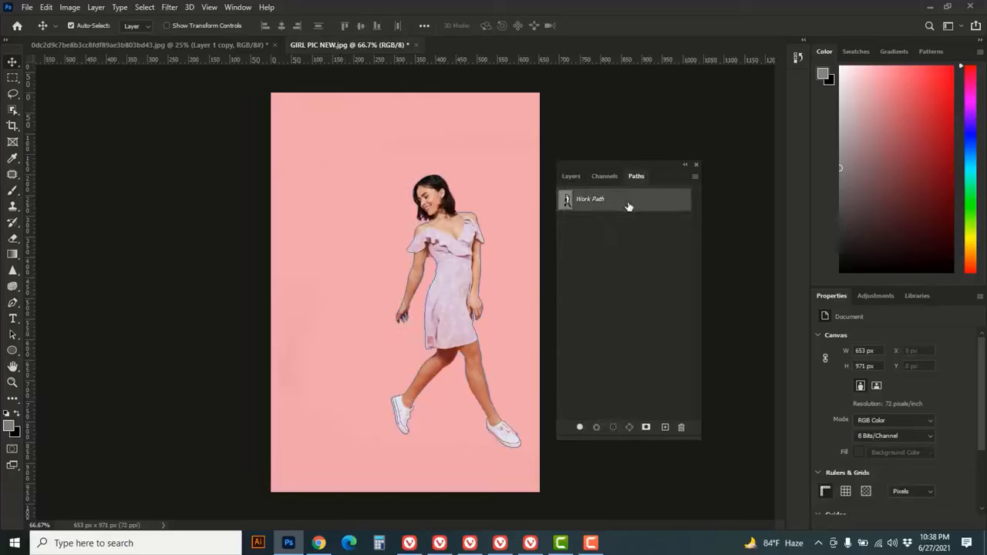
left_click(571, 176)
key("ctrl+Return")
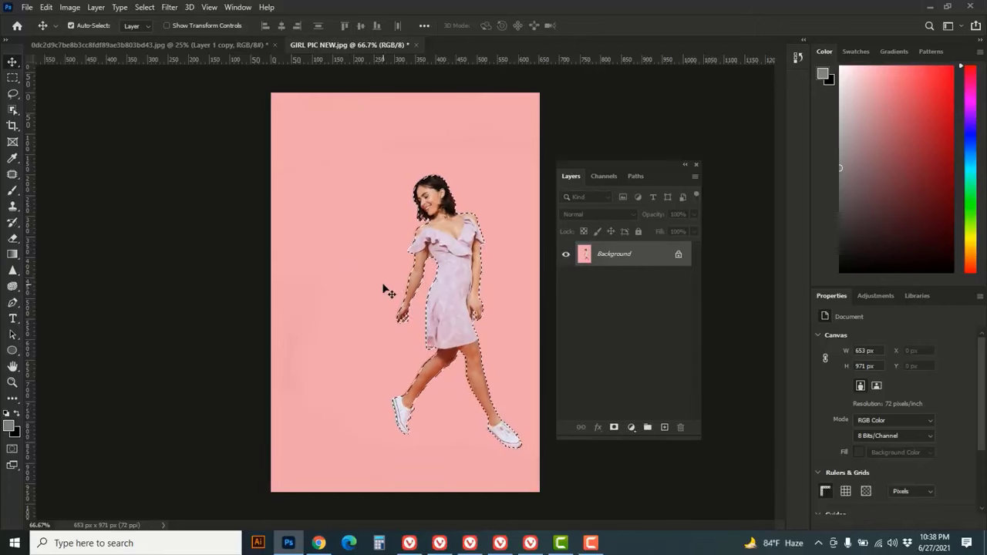
Copy the selected woman onto a new layer and duplicate that layer
key("ctrl+j")
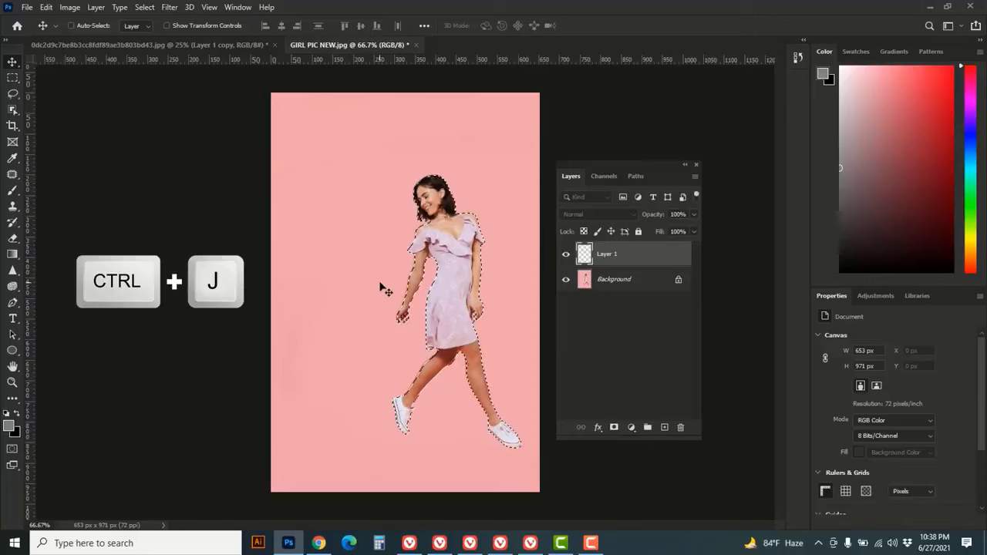
left_click(565, 286)
left_click(565, 280)
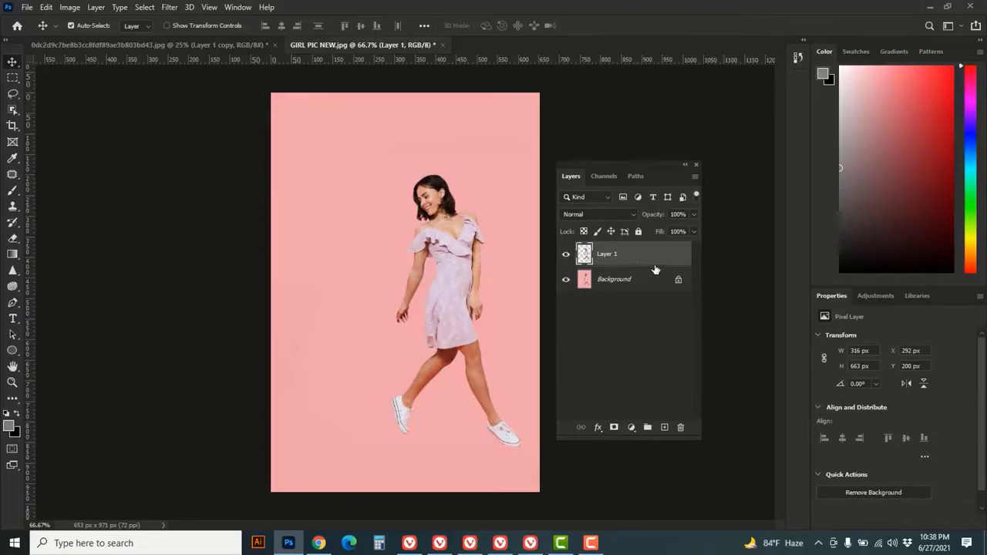
left_click_drag(655, 258, 664, 428)
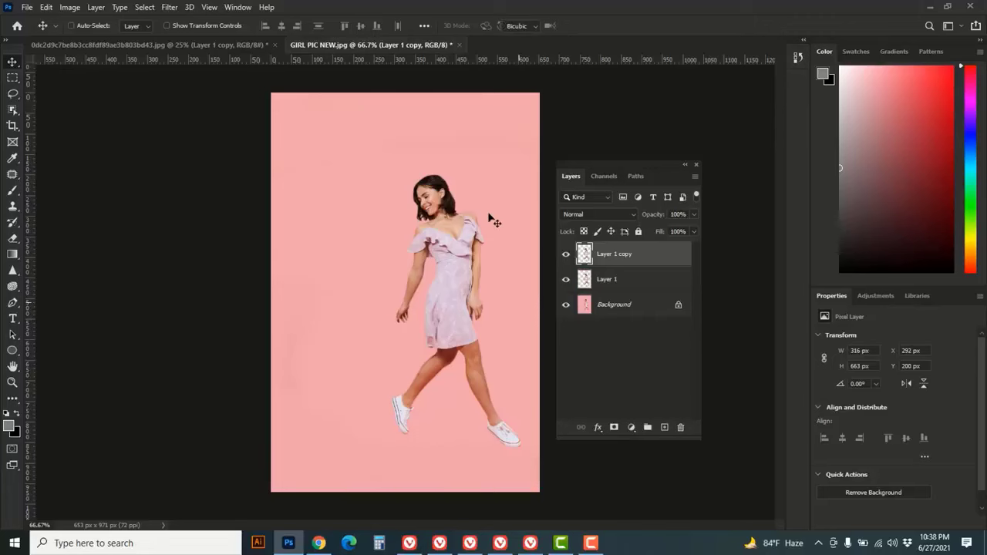
Rotate Layer 1 copy about -40°, scale it to about 90%, place it leaning left beside the original woman, and apply the transform
key("ctrl+t")
left_click_drag(516, 141, 421, 164)
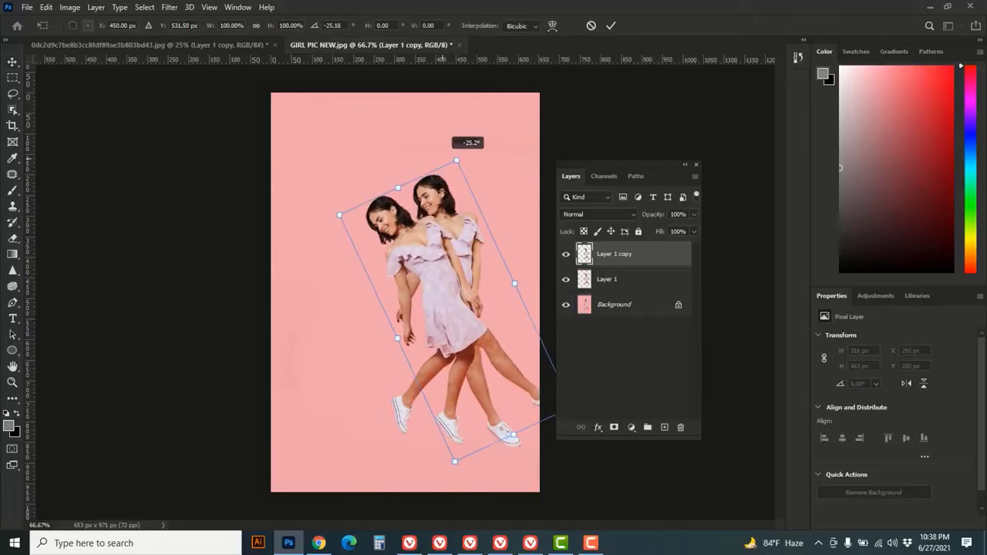
left_click_drag(455, 294, 384, 298)
mouse_move(452, 149)
left_mouse_down()
mouse_move(436, 145)
mouse_move(442, 162)
left_mouse_up()
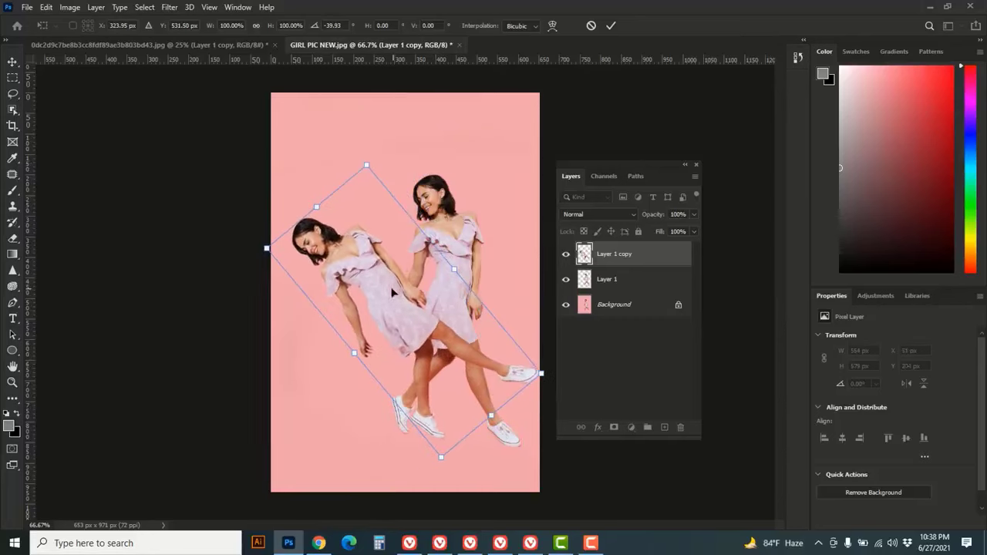
left_click_drag(392, 293, 363, 300)
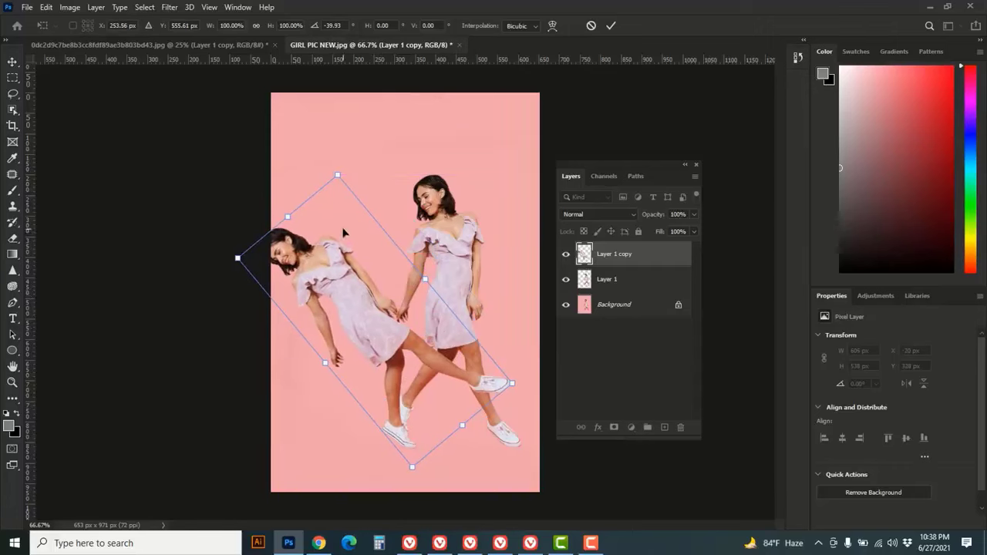
left_click_drag(337, 175, 338, 207)
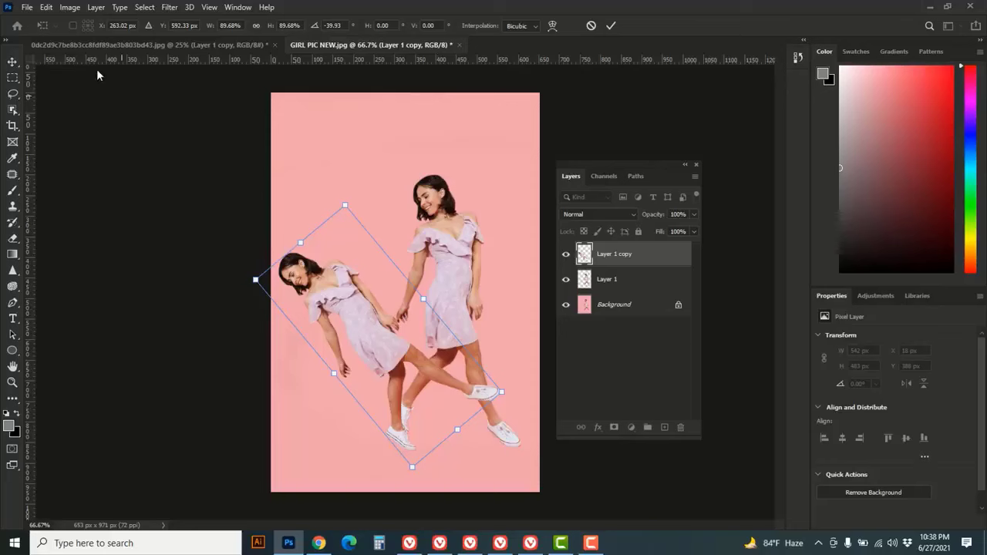
left_click(610, 27)
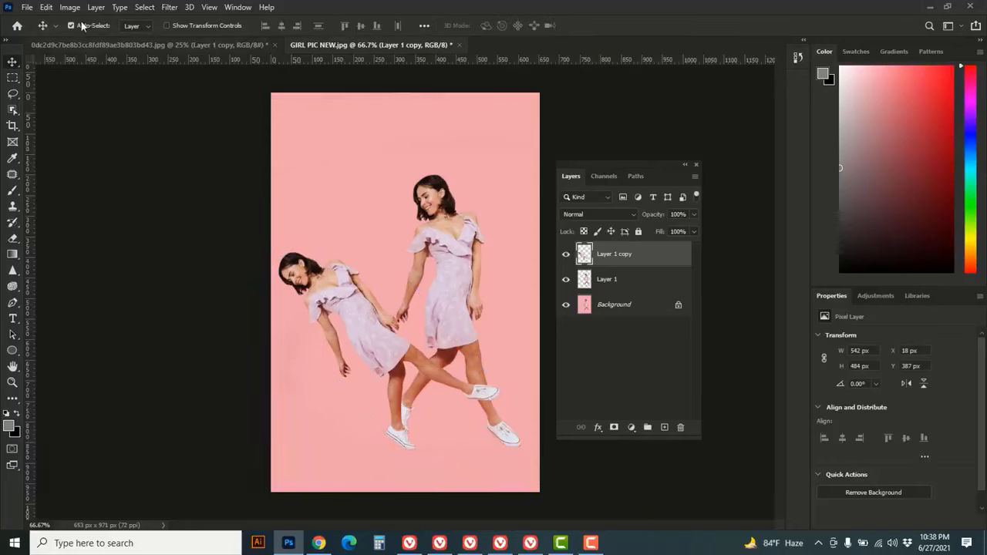
Puppet-warp Layer 1 copy by pinning both of its feet and pulling them onto the original woman's shoes
left_click(47, 7)
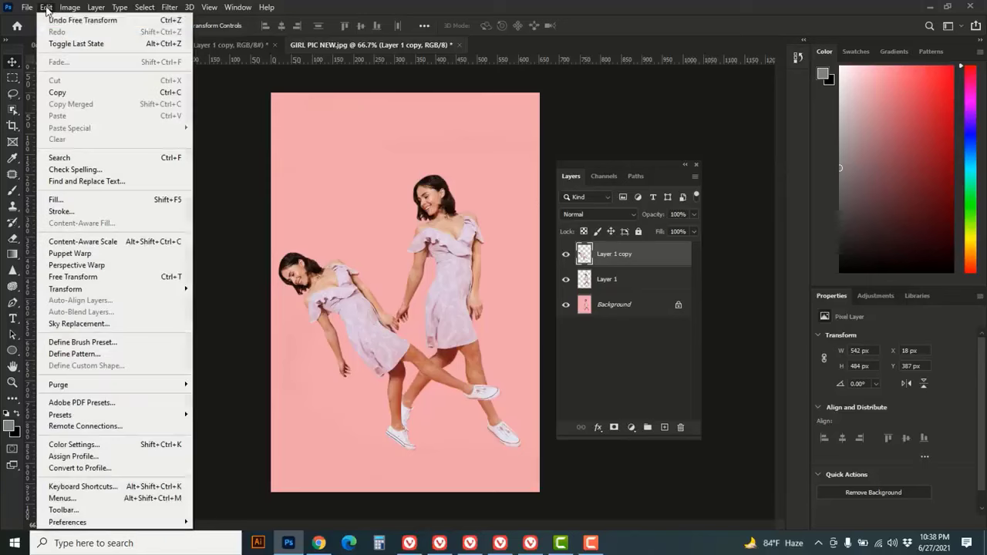
left_click(86, 259)
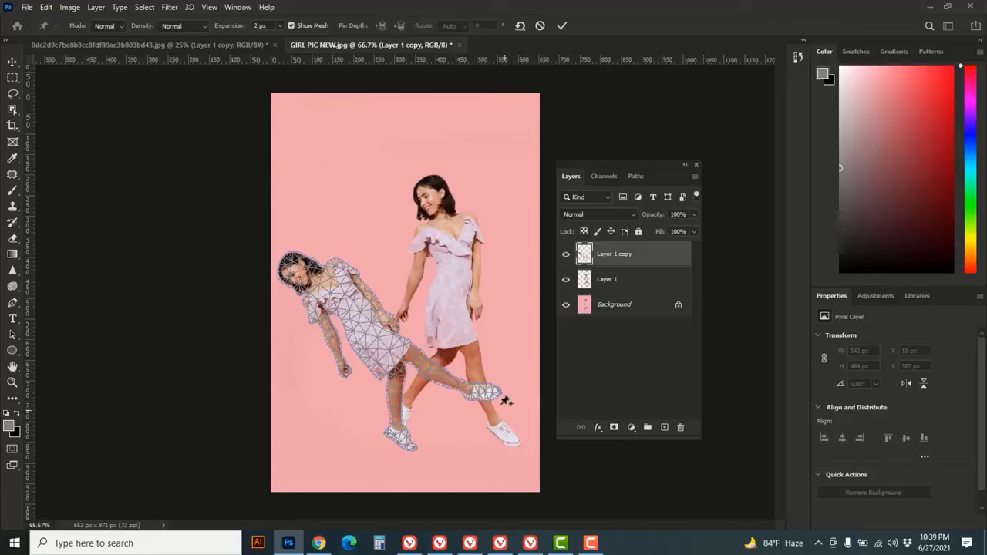
left_click(496, 391)
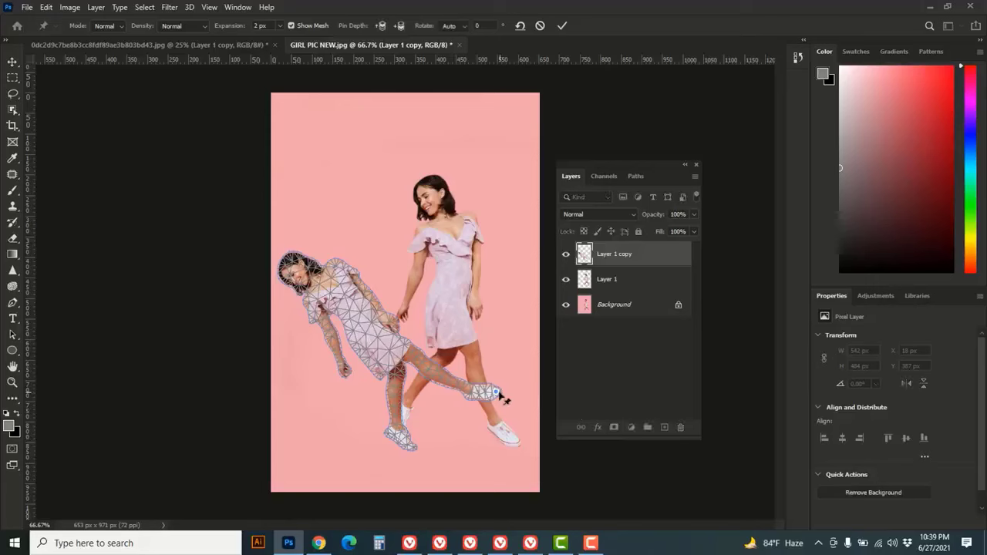
left_click_drag(497, 393, 517, 443)
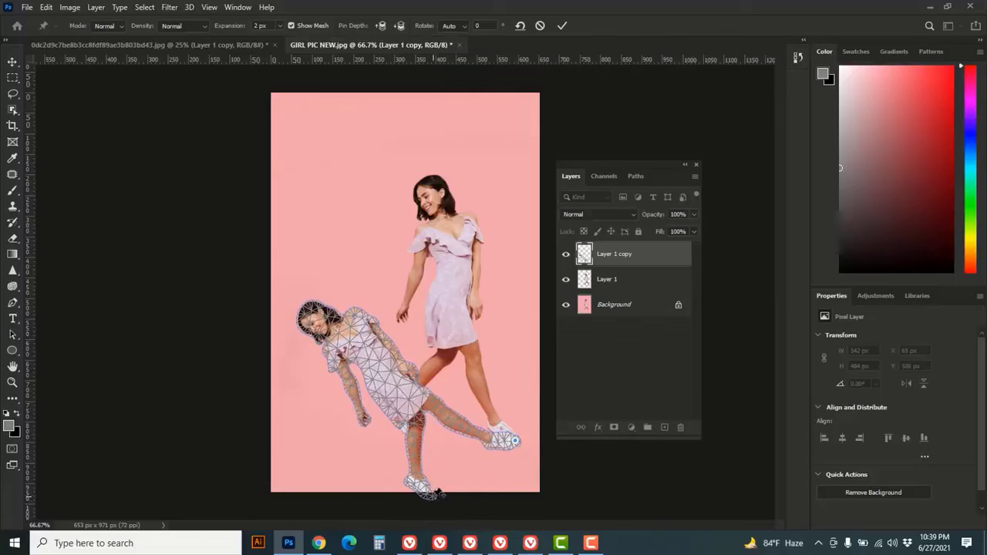
left_click(432, 498)
left_click_drag(434, 500, 407, 433)
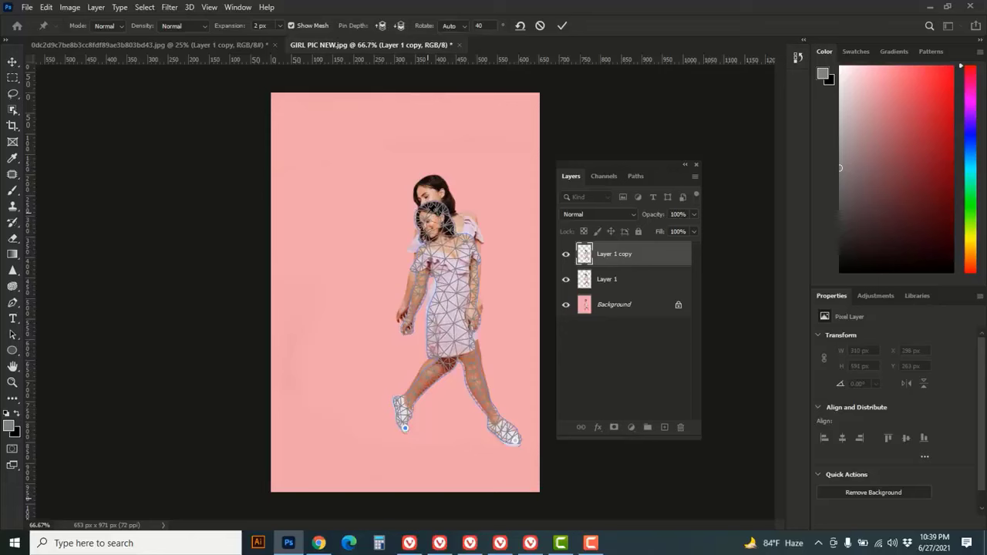
Pin the copy's head and lean the figure down to the left, turning the left foot's pin to align with the original shoe
left_click(427, 214)
left_click_drag(427, 214, 288, 291)
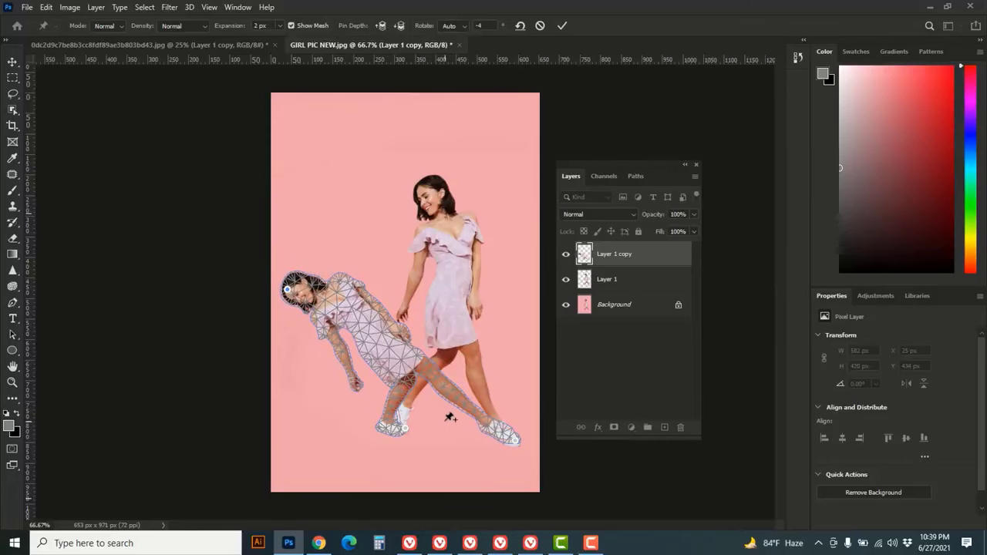
scroll(437, 411, "up", 1)
left_click_drag(457, 424, 349, 423)
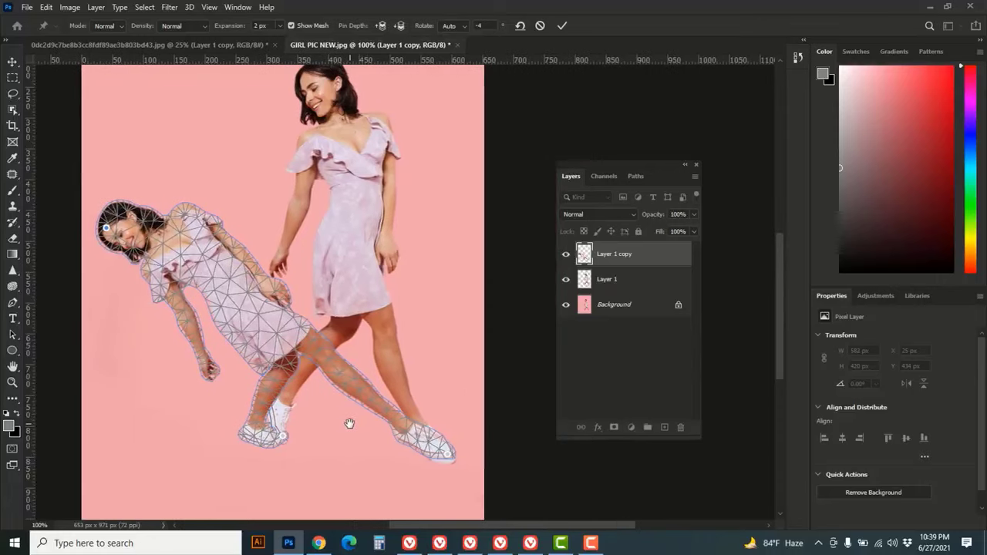
left_click(282, 436)
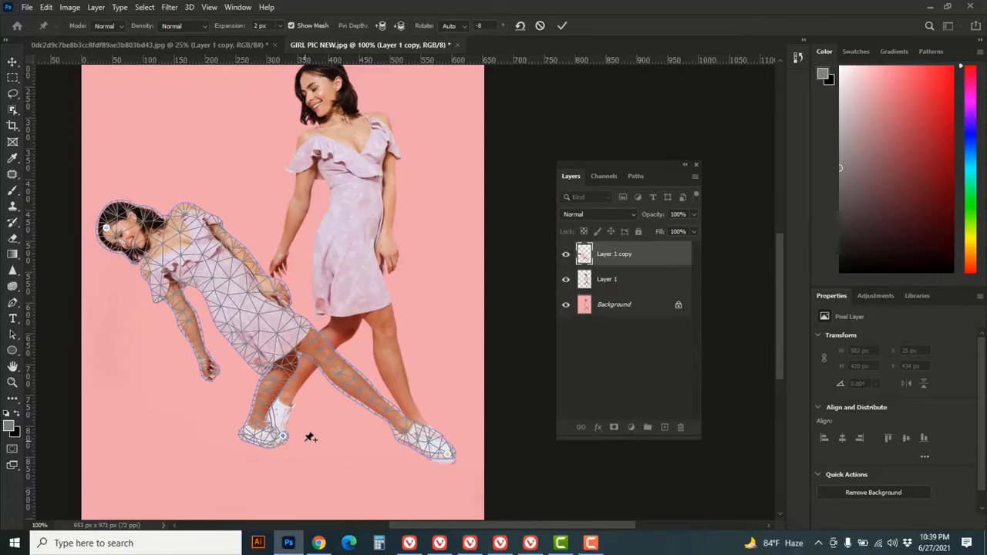
left_click_drag(308, 434, 322, 472)
Pin the copy's dress near the hem and at the chest, shifting both leftward, and raise the head pin slightly
left_click(287, 333)
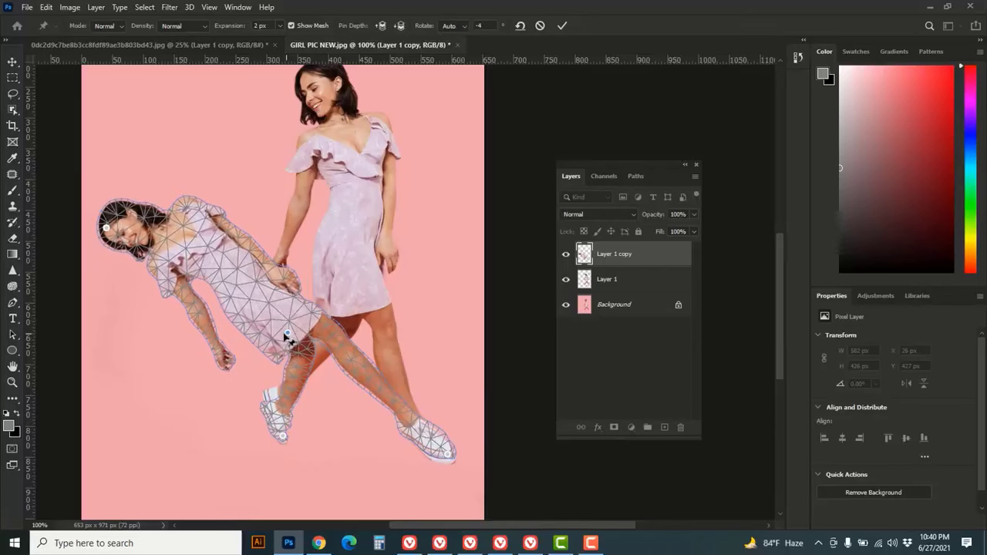
left_click_drag(287, 334, 250, 334)
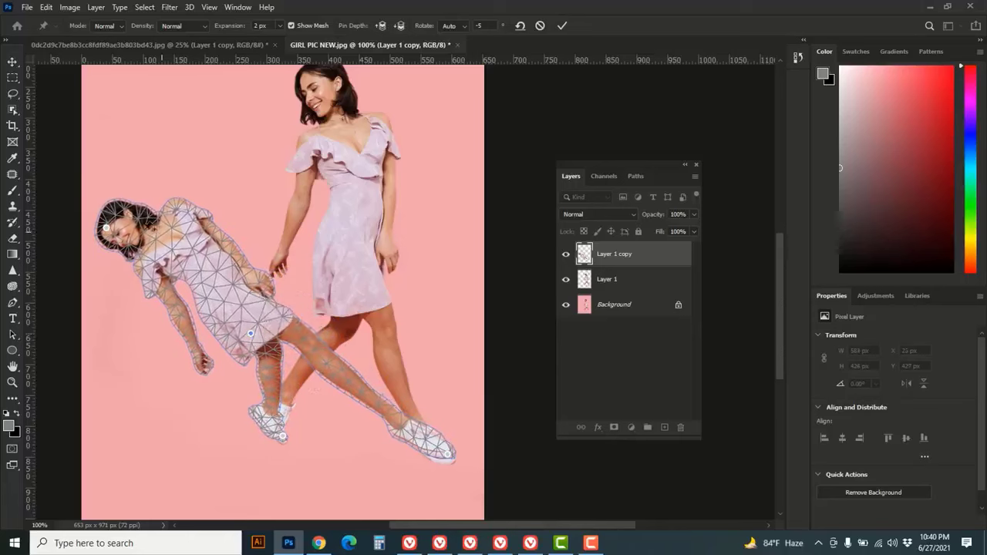
left_click_drag(106, 228, 113, 208)
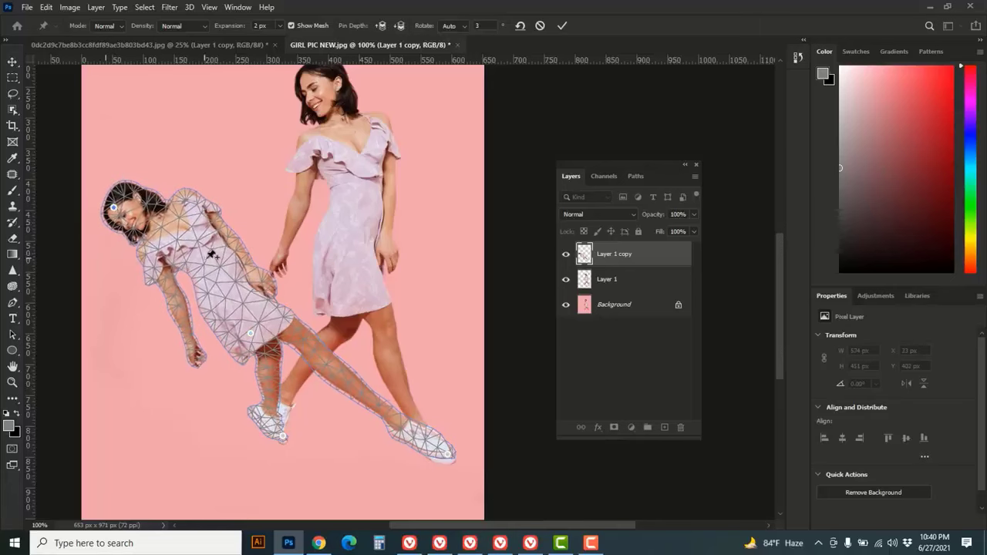
left_click_drag(208, 266, 199, 266)
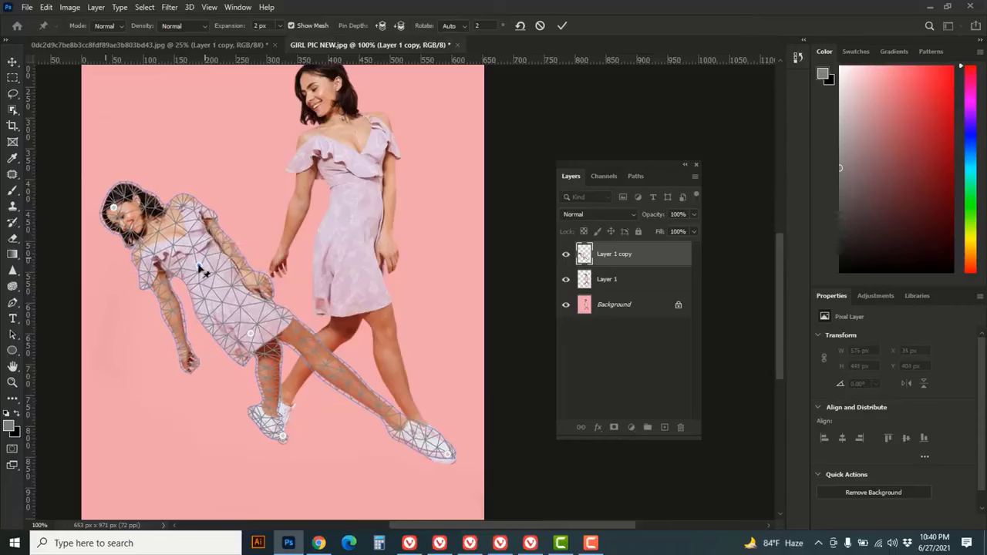
Fine-tune the right foot and hem pins, rotate the left foot's pin to 64°, and apply the puppet warp
mouse_move(445, 448)
left_mouse_down()
mouse_move(452, 460)
mouse_move(443, 461)
left_mouse_up()
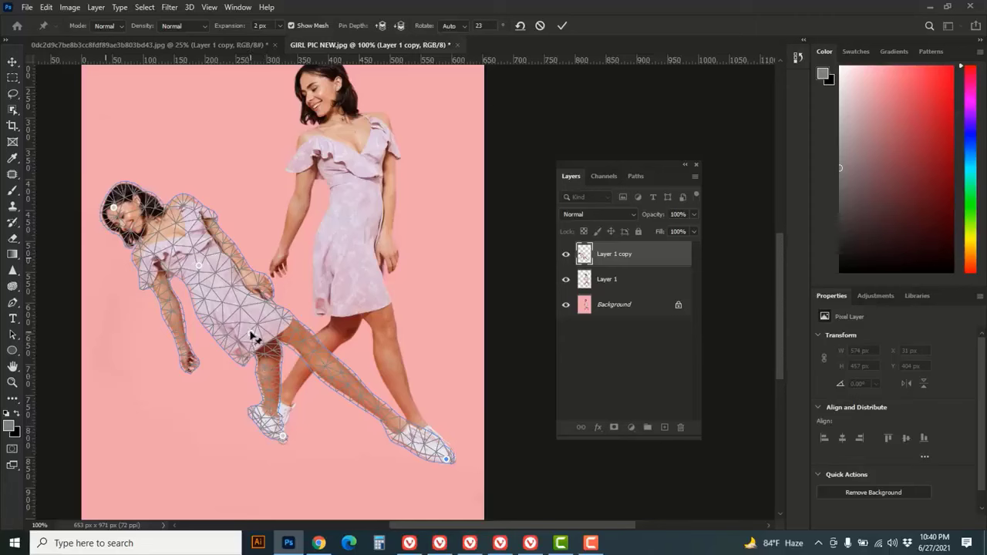
left_click(252, 334)
left_click_drag(252, 334, 240, 326)
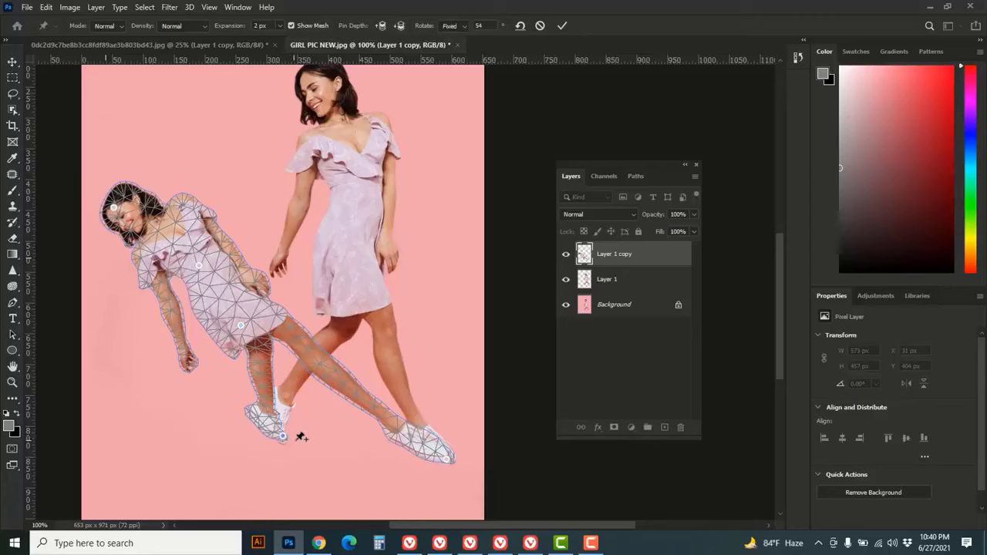
key("alt")
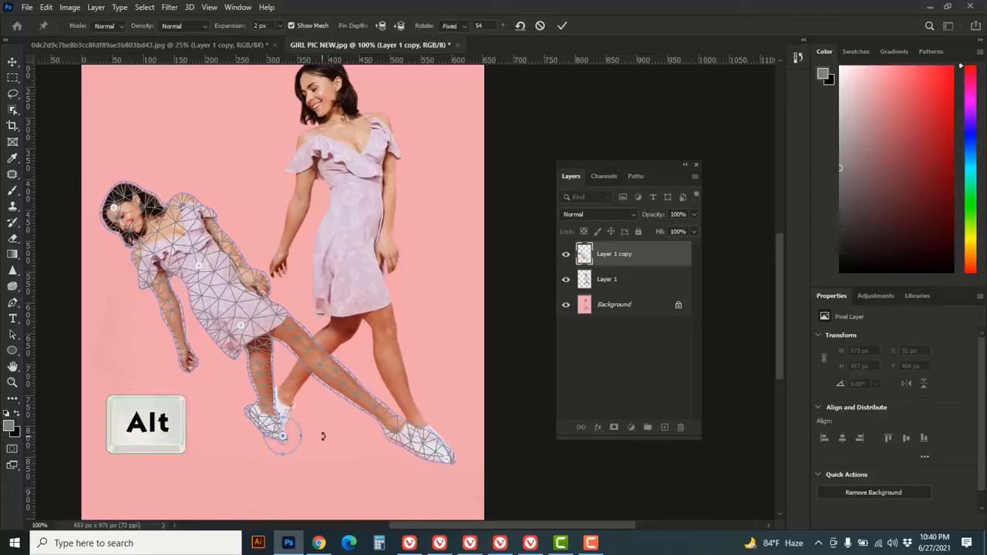
mouse_move(323, 437)
left_mouse_down()
mouse_move(317, 451)
mouse_move(319, 424)
mouse_move(301, 397)
mouse_move(316, 449)
mouse_move(318, 438)
left_mouse_up()
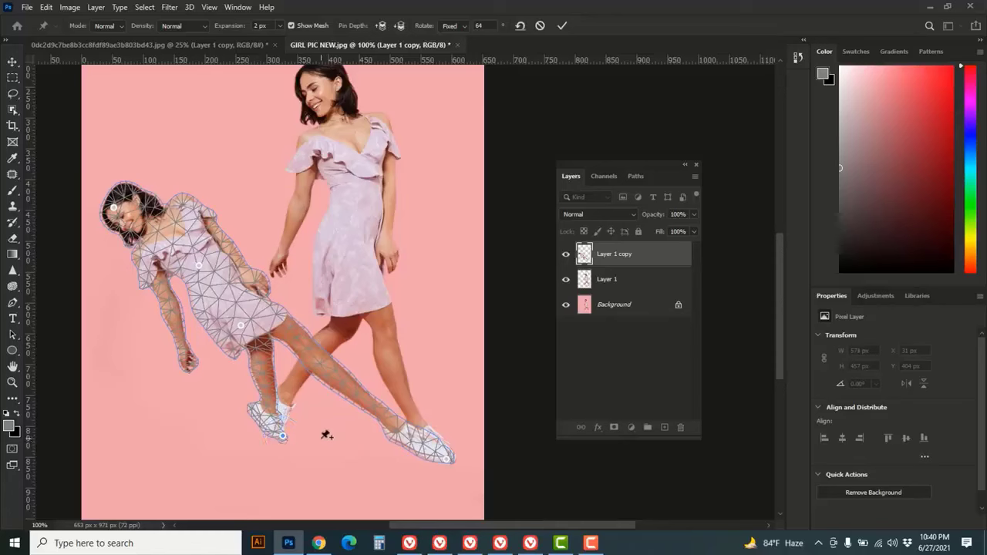
left_click(564, 27)
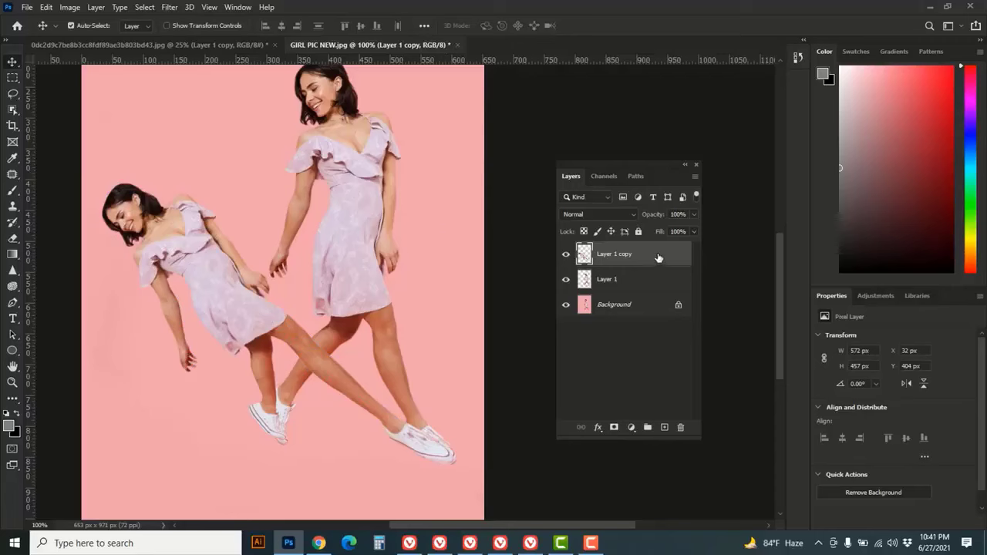
Move Layer 1 copy below Layer 1 and set the Gradient tool to the Black, White preset from Basics
left_click_drag(658, 258, 647, 289)
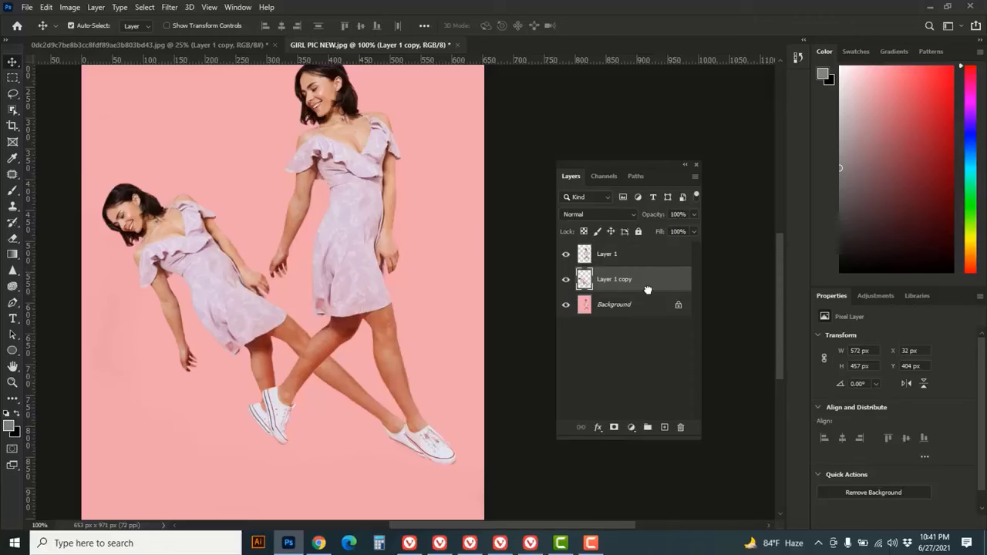
left_click(10, 257)
left_click(87, 27)
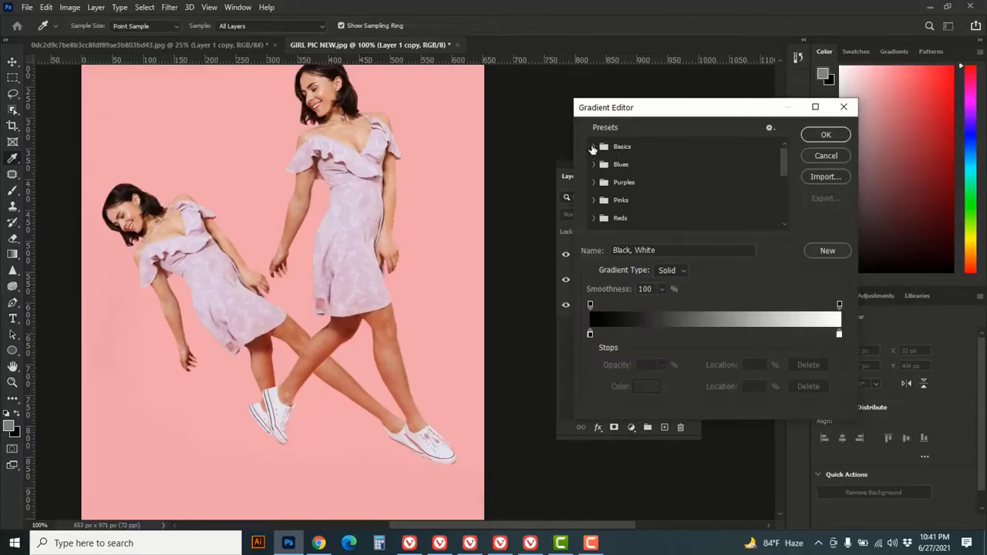
left_click(593, 146)
left_click(649, 169)
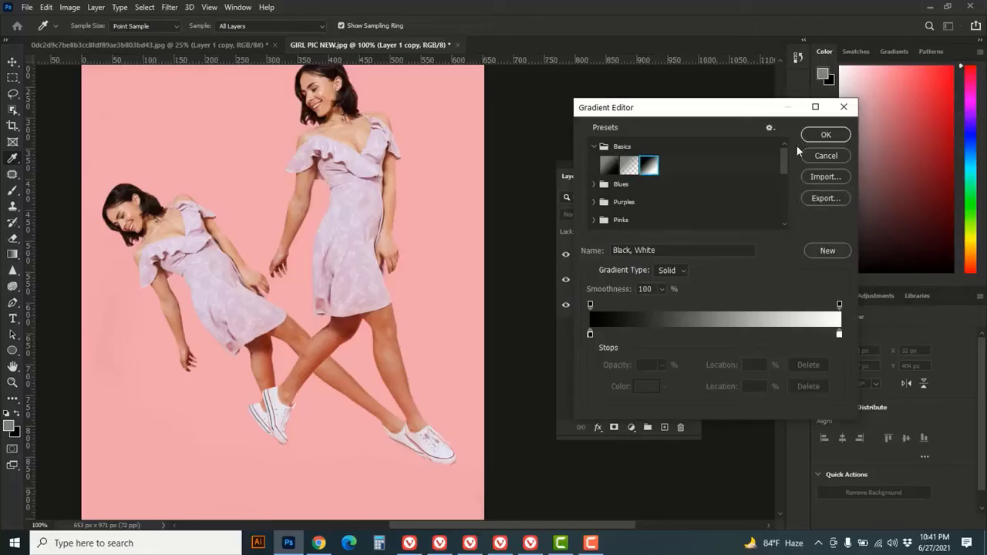
left_click(822, 136)
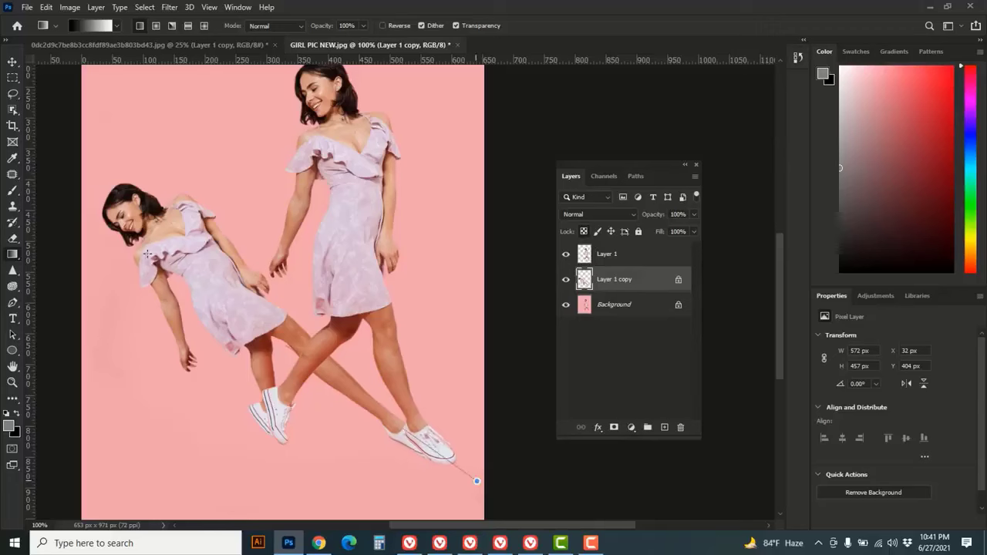
With transparency locked, fill Layer 1 copy with a black-to-white gradient from the front shoe past the head and set its blend mode to Multiply
left_click_drag(461, 468, 58, 168)
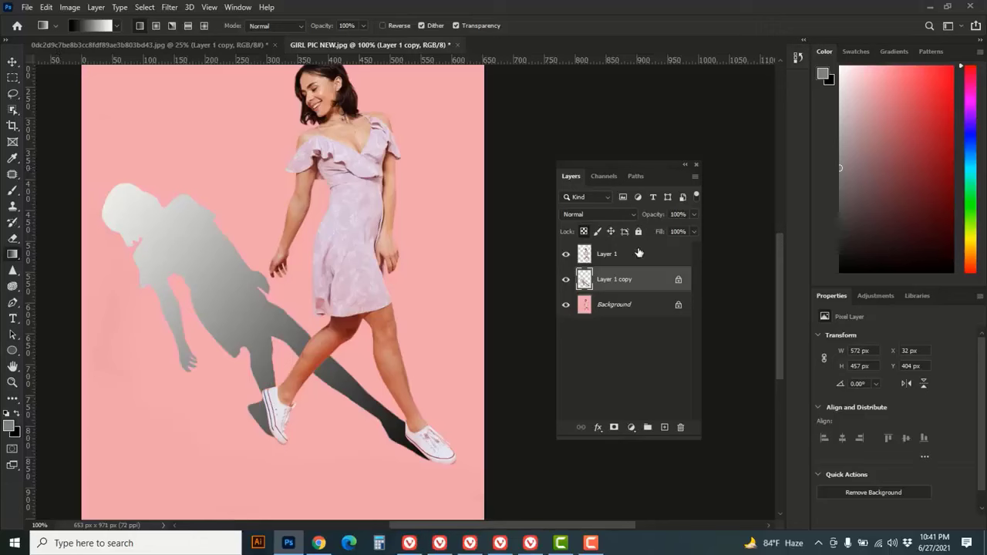
left_click(634, 214)
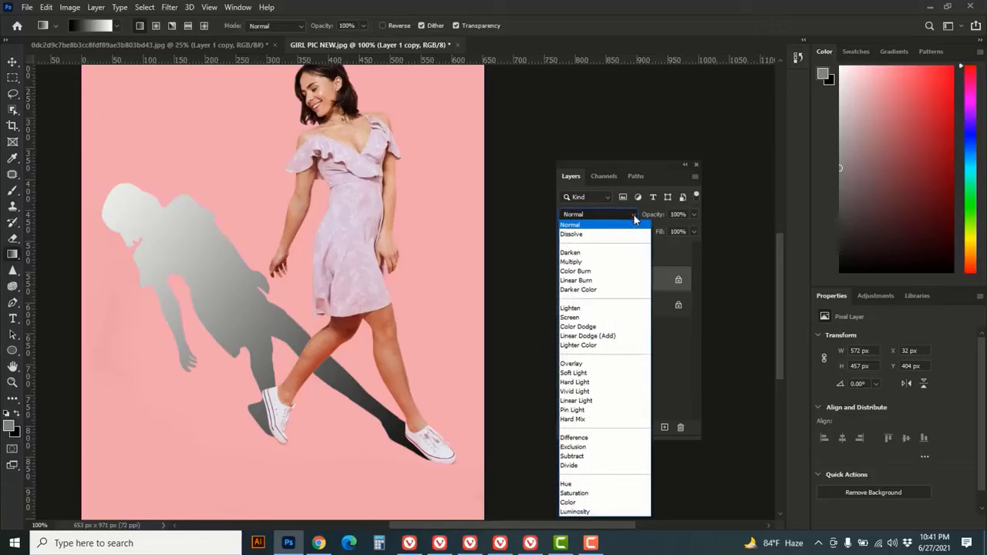
left_click(581, 264)
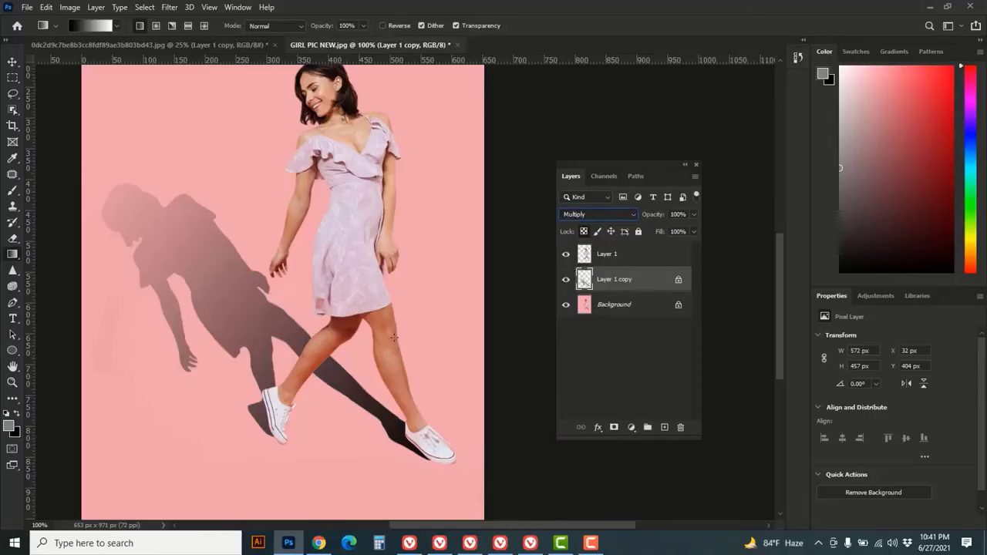
Unlock Layer 1 copy's transparency and soften the shadow with a Gaussian Blur of about 4 pixels
left_click(680, 283)
left_click(169, 7)
mouse_move(185, 166)
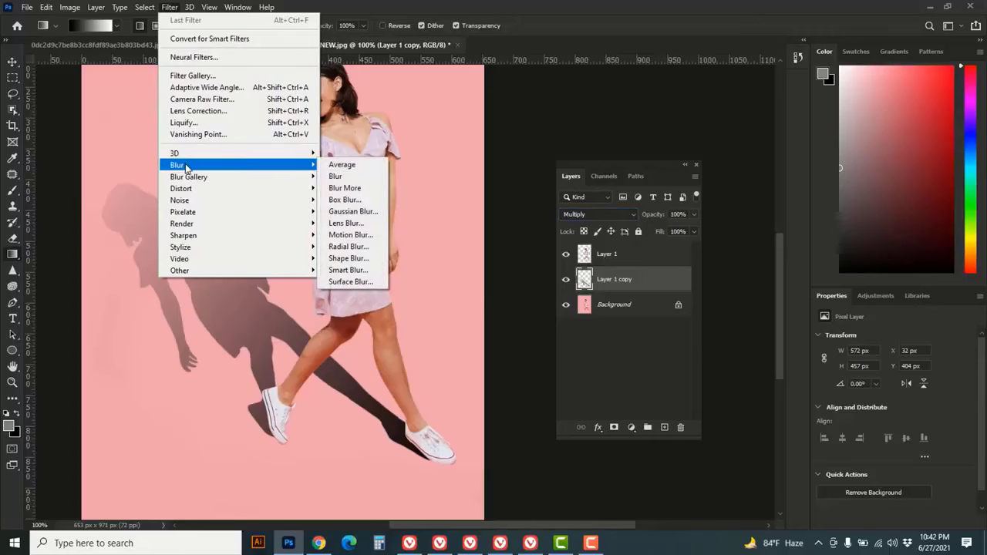
left_click(355, 212)
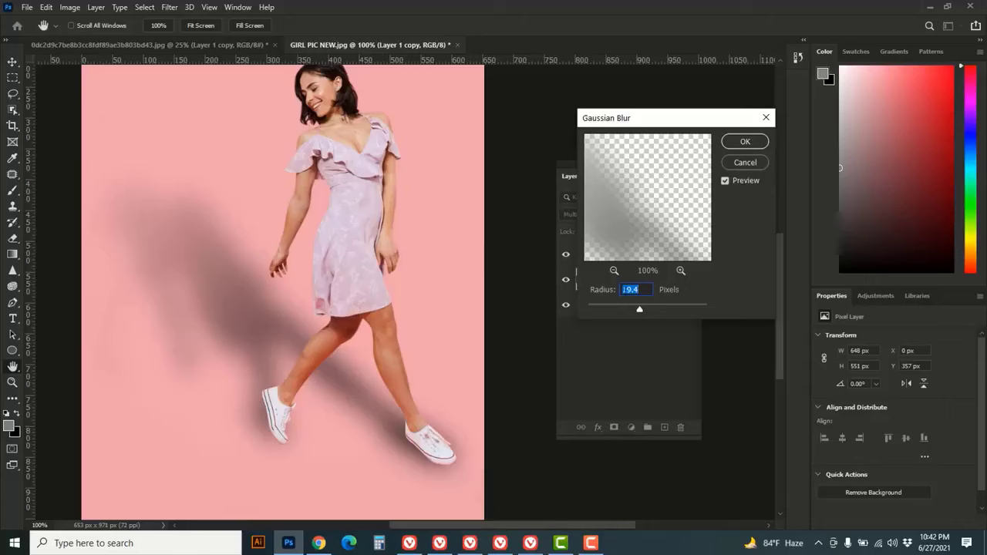
left_click_drag(639, 311, 616, 311)
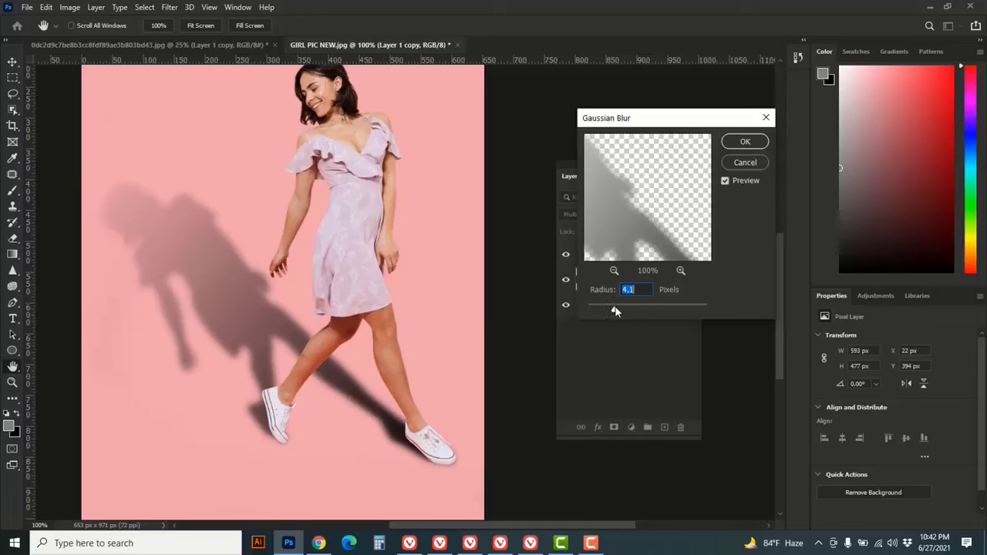
left_click(744, 142)
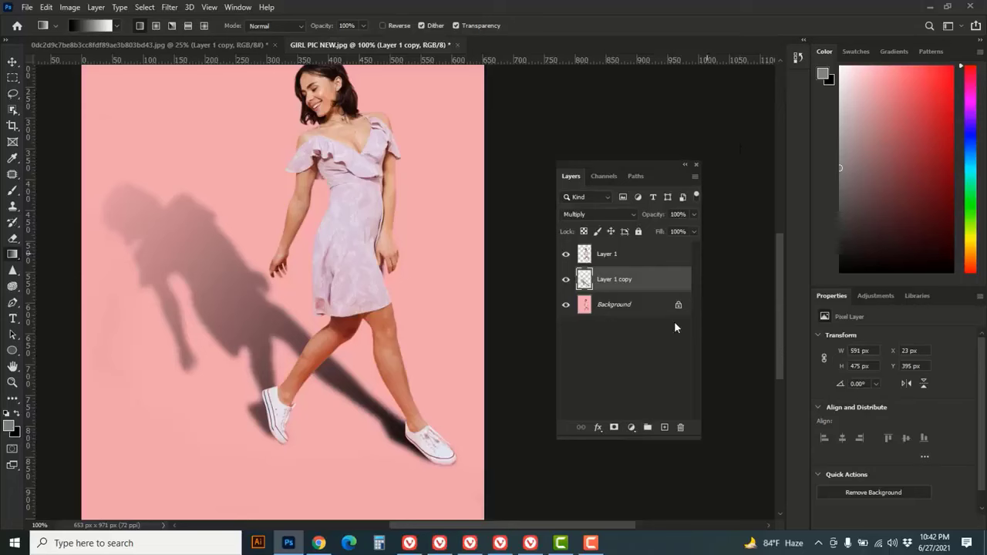
Lower the shadow layer's opacity to 65% and its fill to 75%
left_click(692, 215)
left_click_drag(693, 232, 674, 232)
left_click(675, 279)
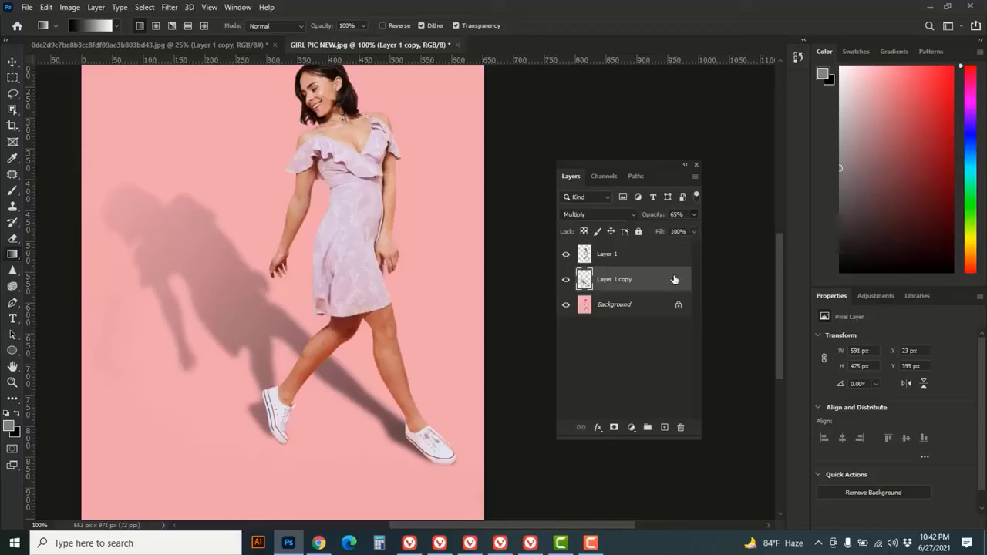
left_click(695, 231)
left_click_drag(692, 246, 679, 249)
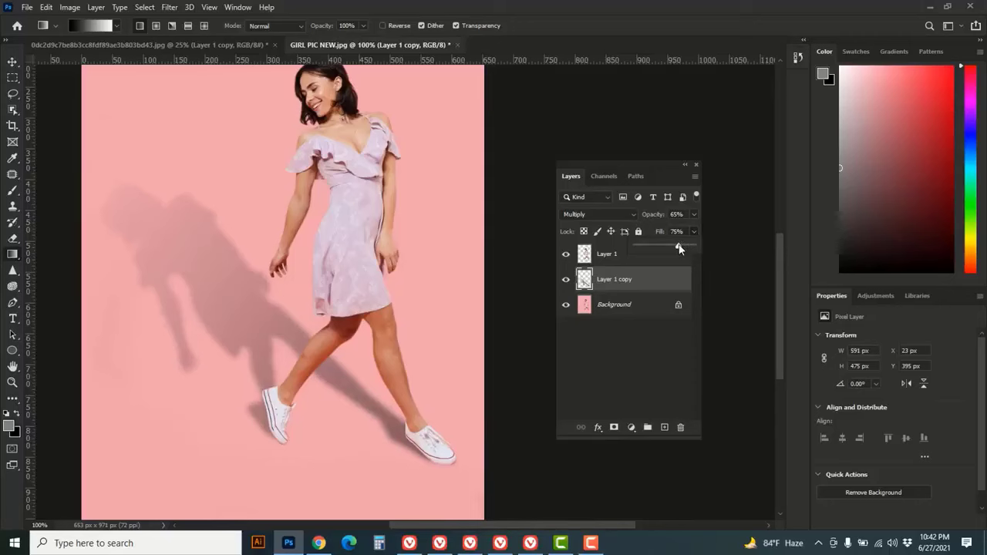
Group Layer 1 and Layer 1 copy, and toggle the group's visibility to compare the image with and without the shadow
left_click(415, 223, "ctrl")
key("ctrl+minus")
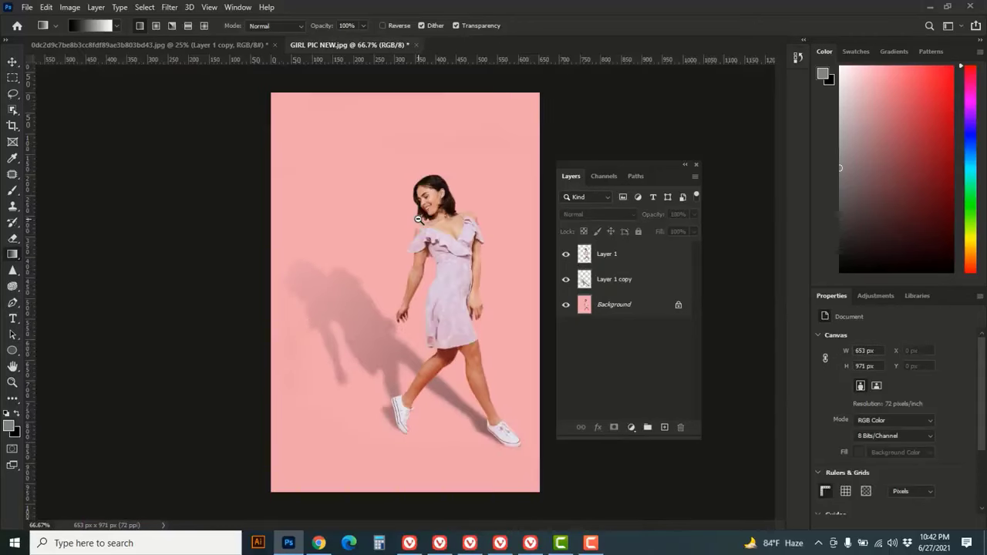
left_click(633, 279)
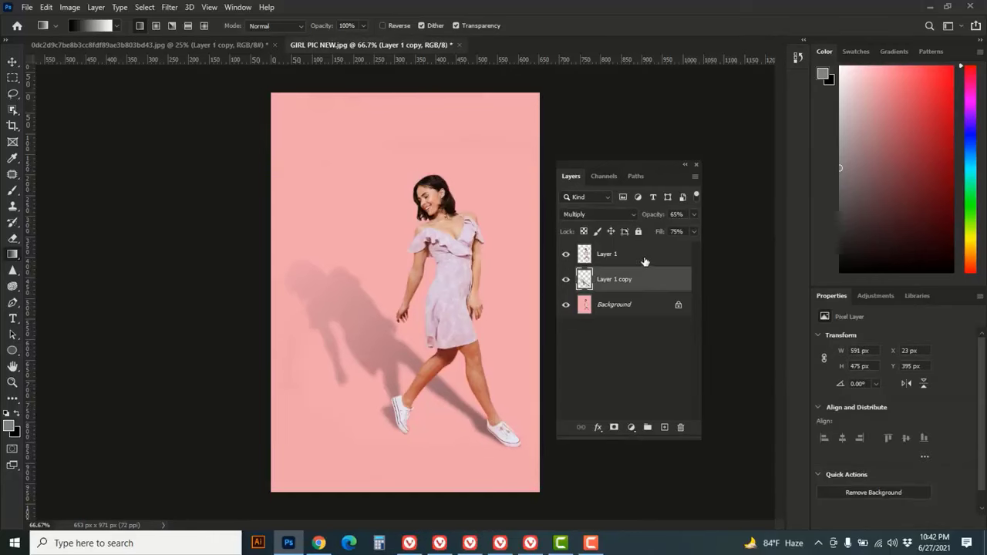
left_click(644, 258, "shift")
key("ctrl+g")
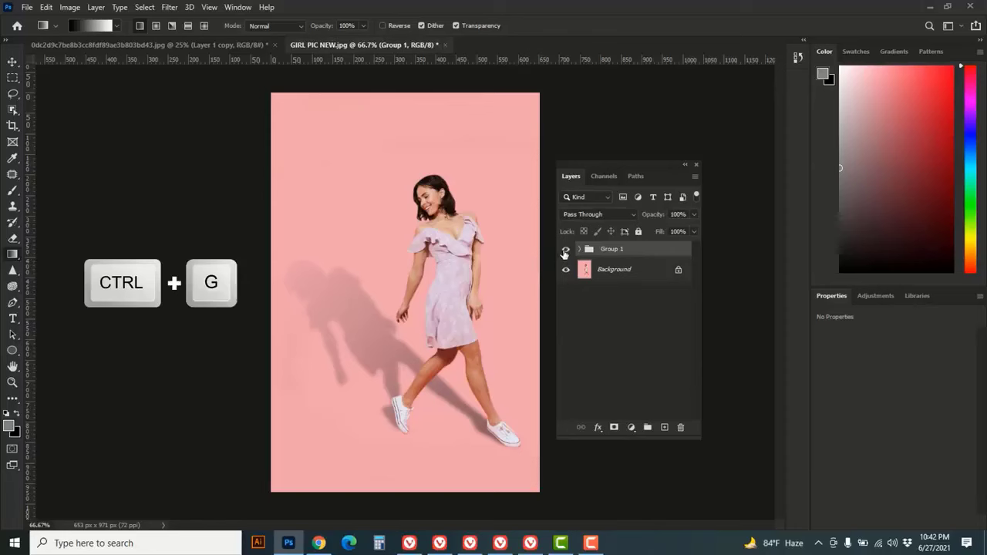
left_click(564, 253)
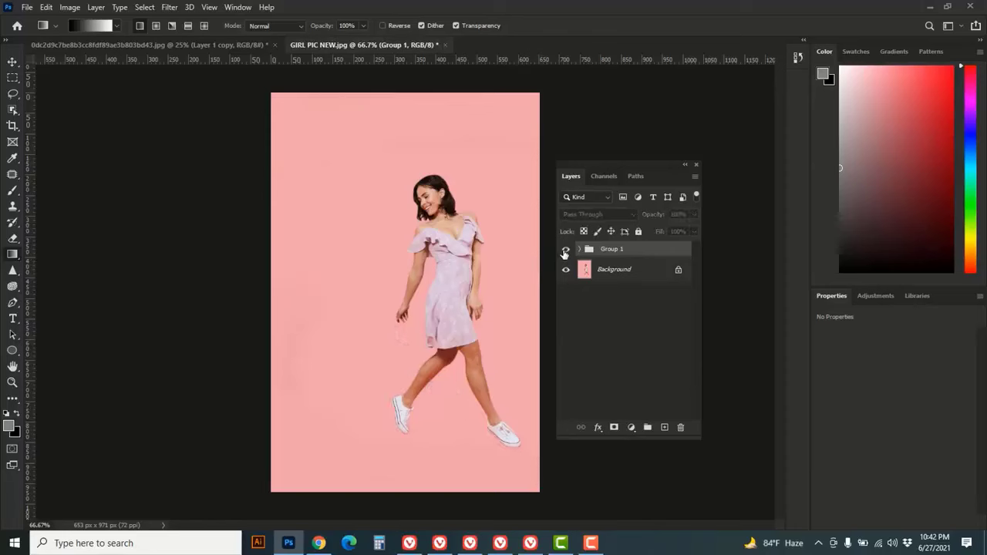
left_click(565, 250)
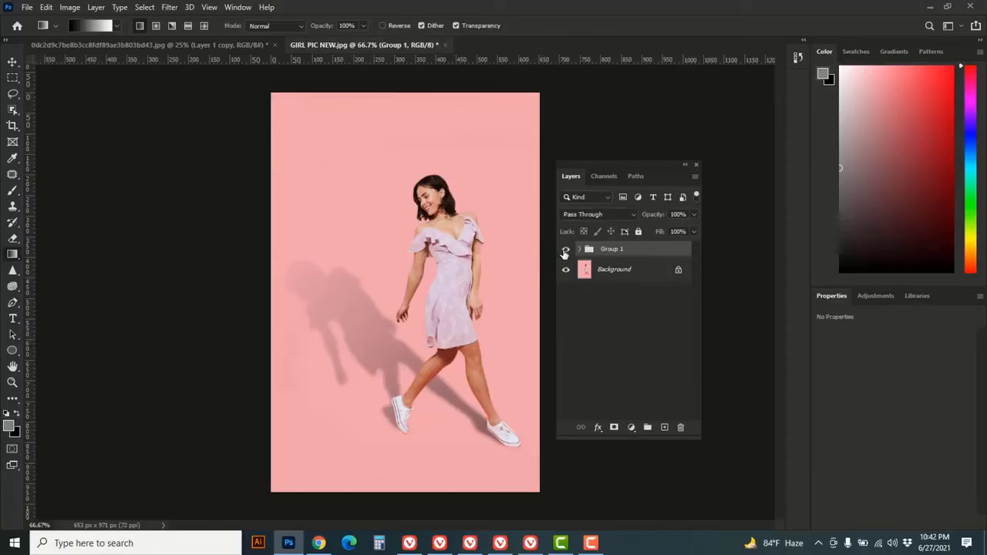
In the Pepsi can document, group Layer 1 with Layer 1 copy and toggle the group's visibility to compare before and after
left_click(199, 47)
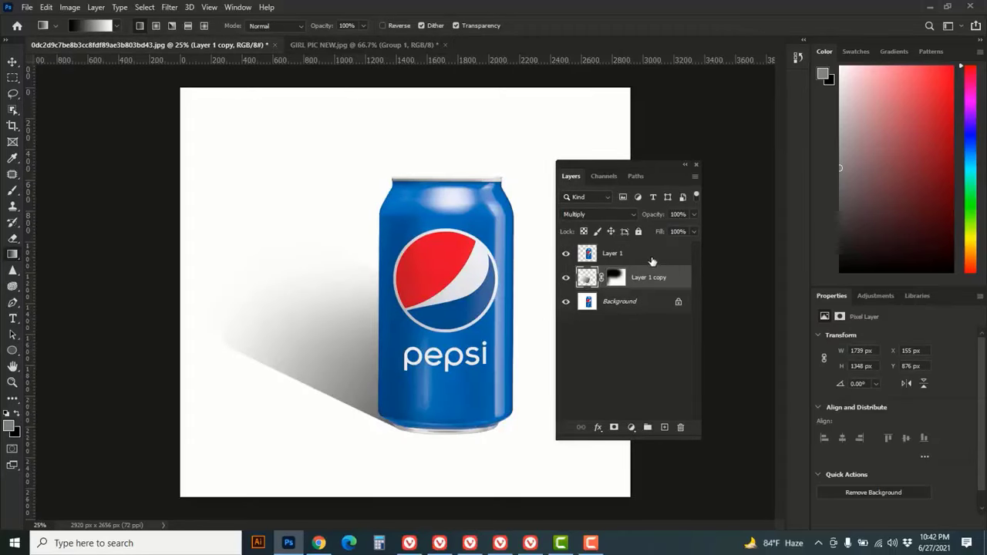
left_click(647, 260, "shift")
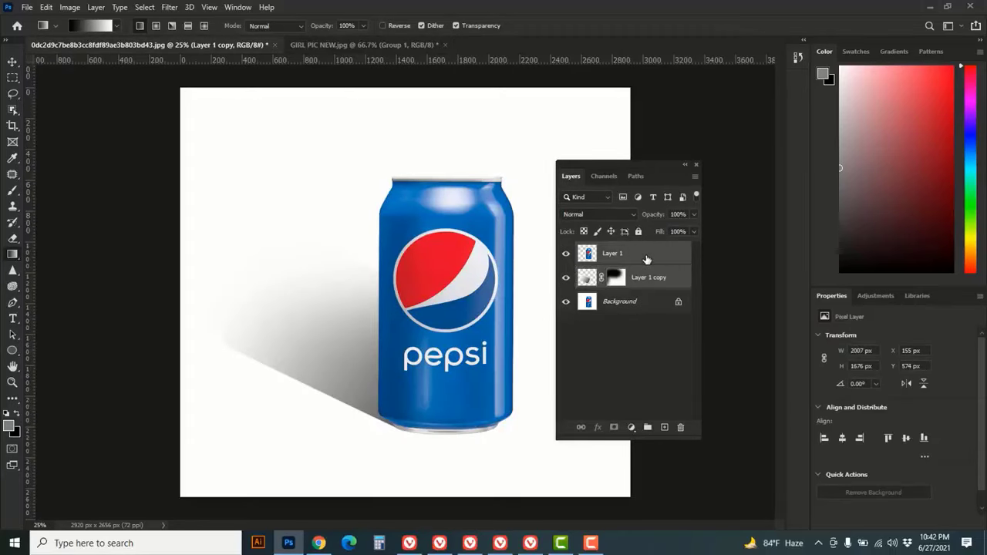
key("ctrl+g")
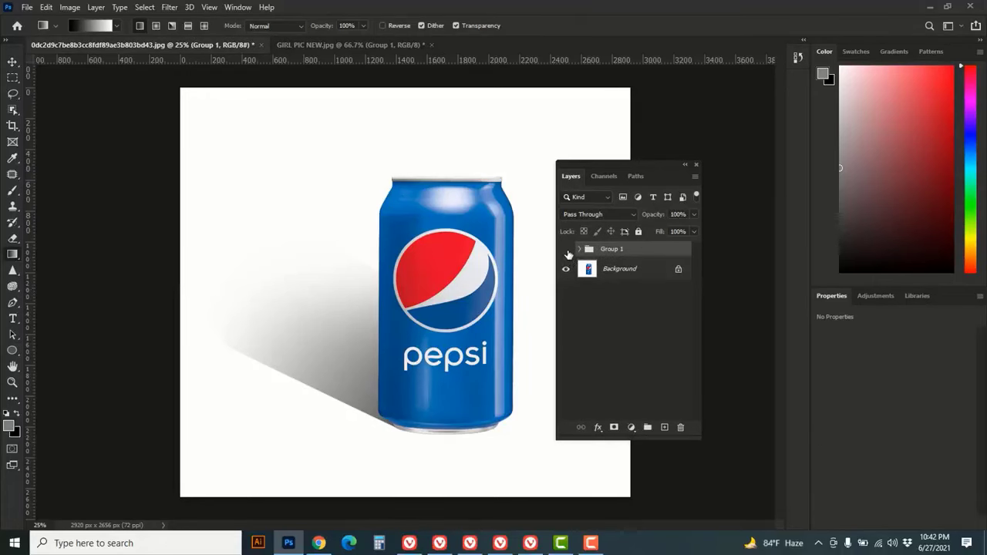
left_click(567, 251)
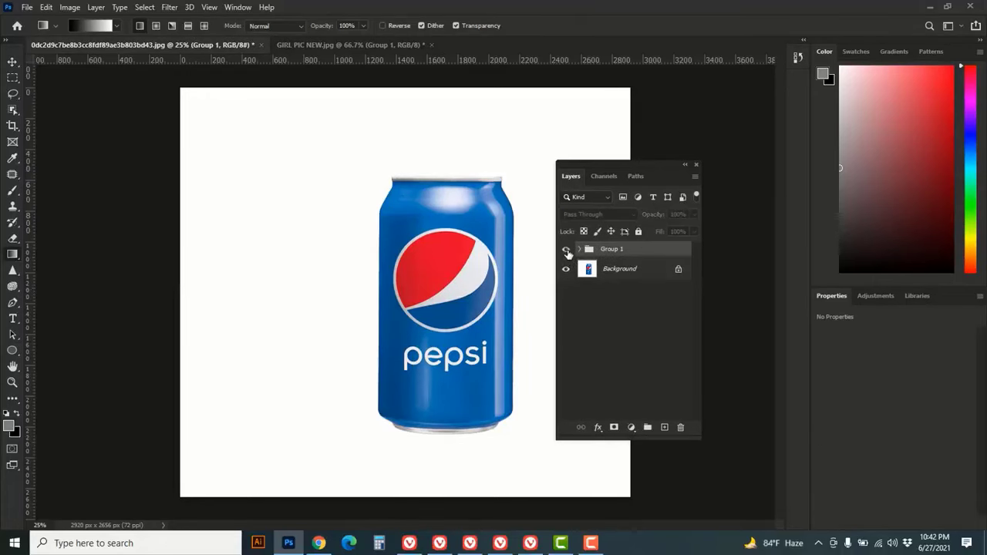
left_click(567, 251)
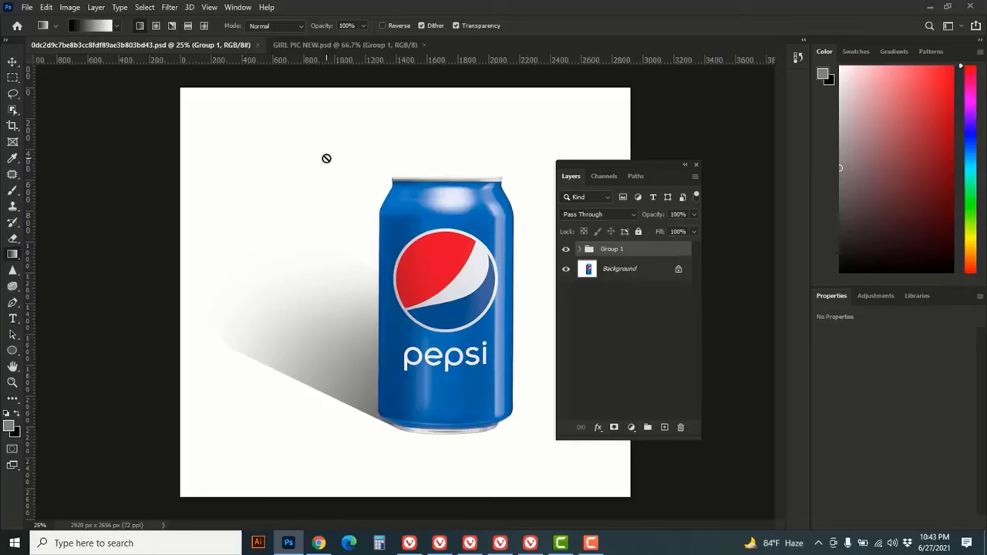
Review the finished shadow in the GIRL PIC NEW document and return to the Pepsi can document
left_click(320, 46)
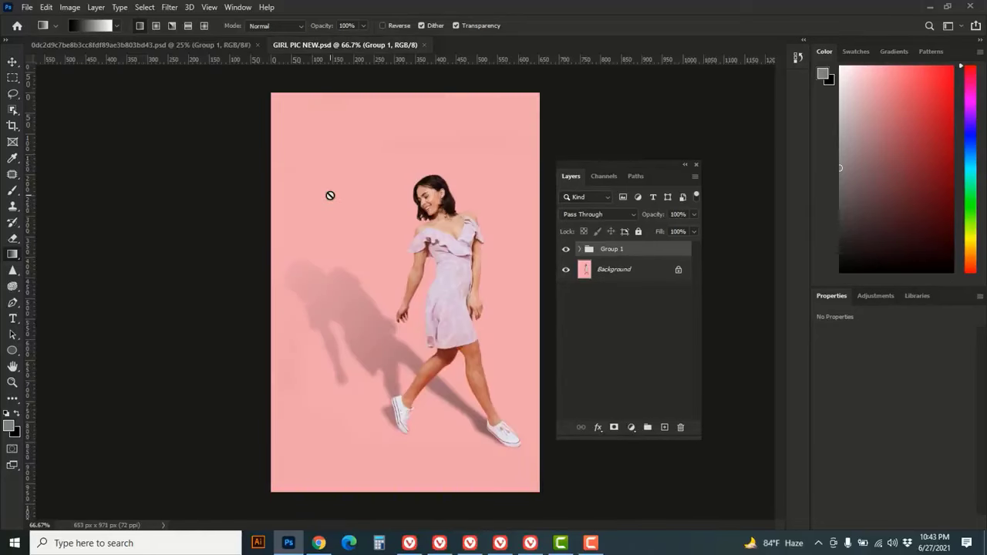
left_click(198, 45)
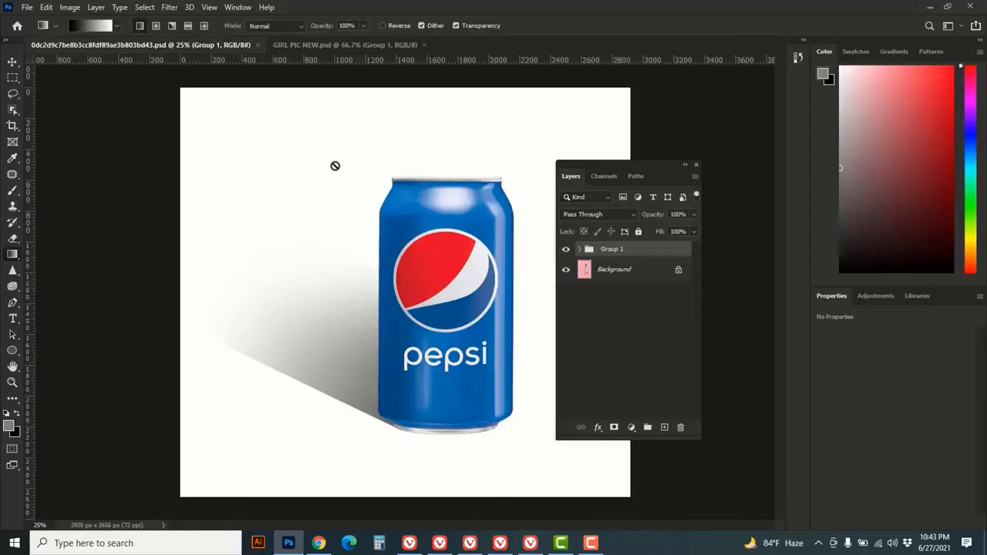